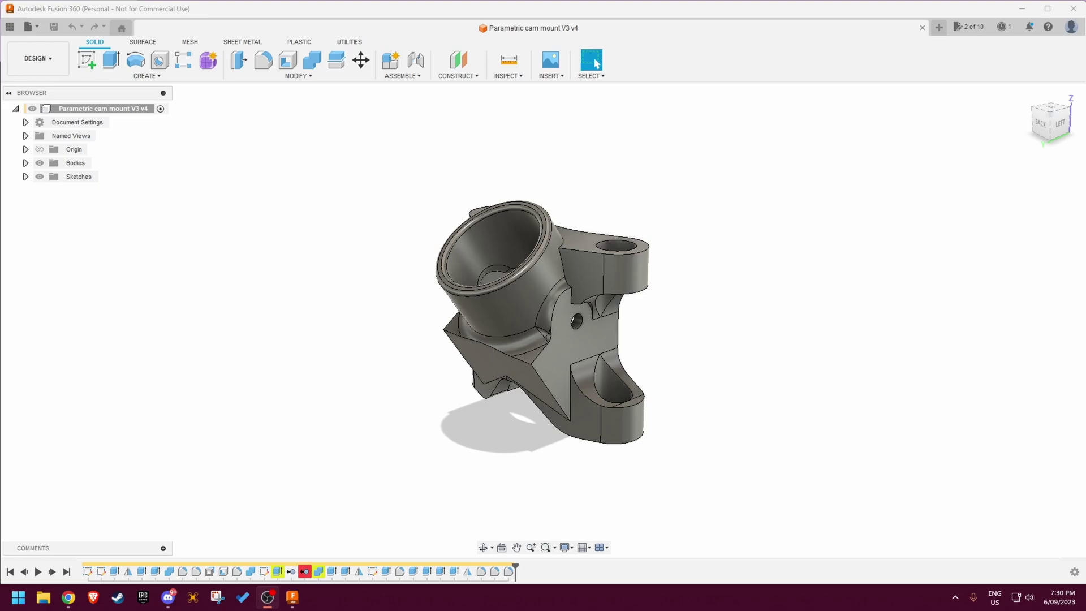
# Check the Google Drive page for Parametricc Camera Mount V3.f3d in Chrome, and switch back to Fusion 360
pyautogui.click(68, 597)
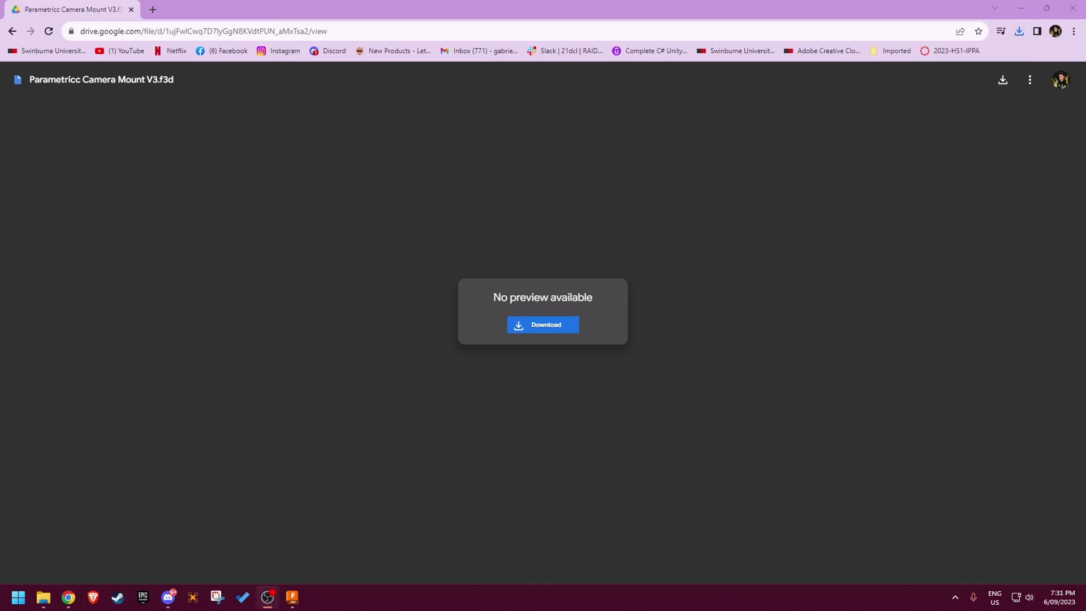
pyautogui.moveTo(292, 598)
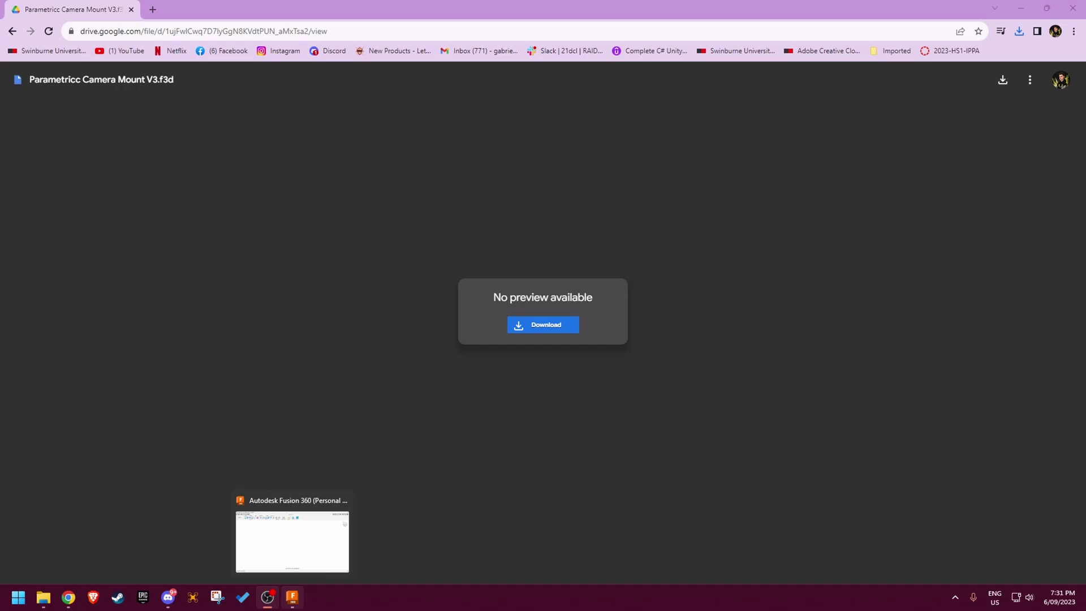
pyautogui.click(292, 542)
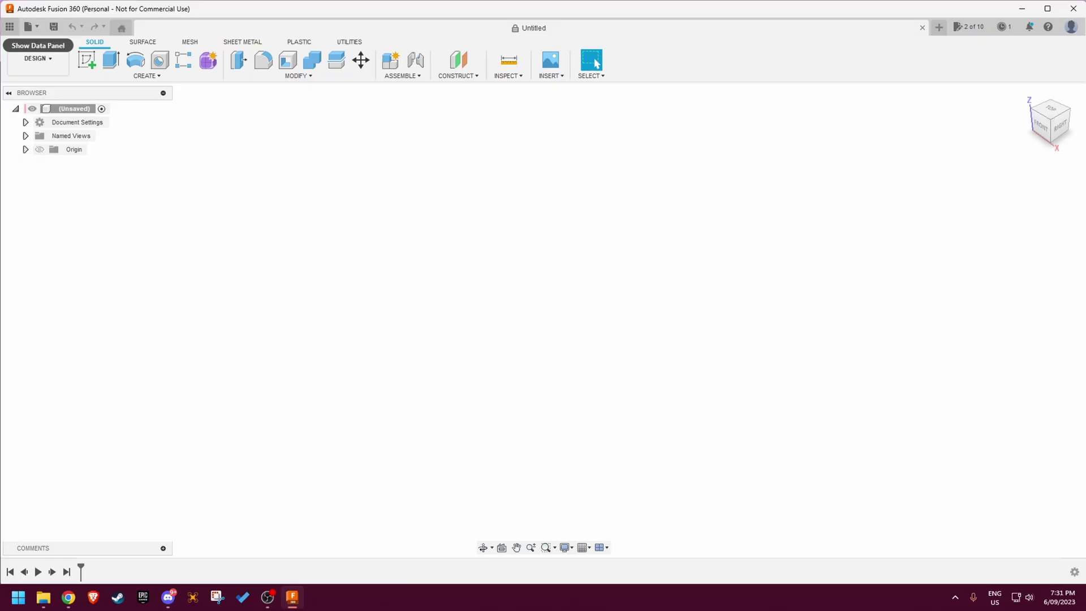
# Upload Parametricc Camera Mount V3 to the Tutorial Frame project and make the uploaded design editable
pyautogui.click(9, 26)
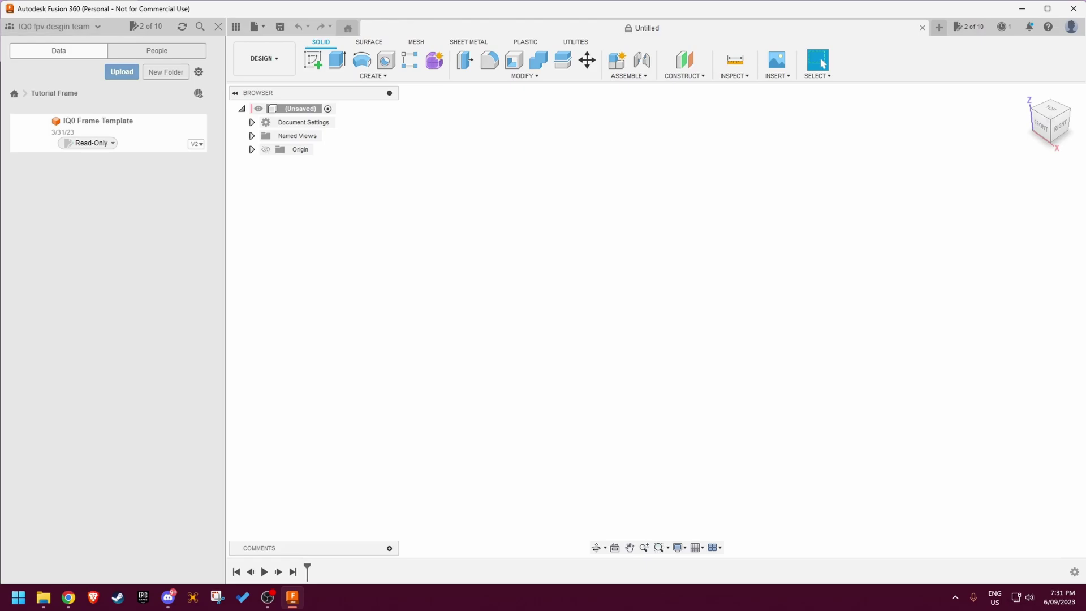
pyautogui.click(122, 72)
pyautogui.click(375, 311)
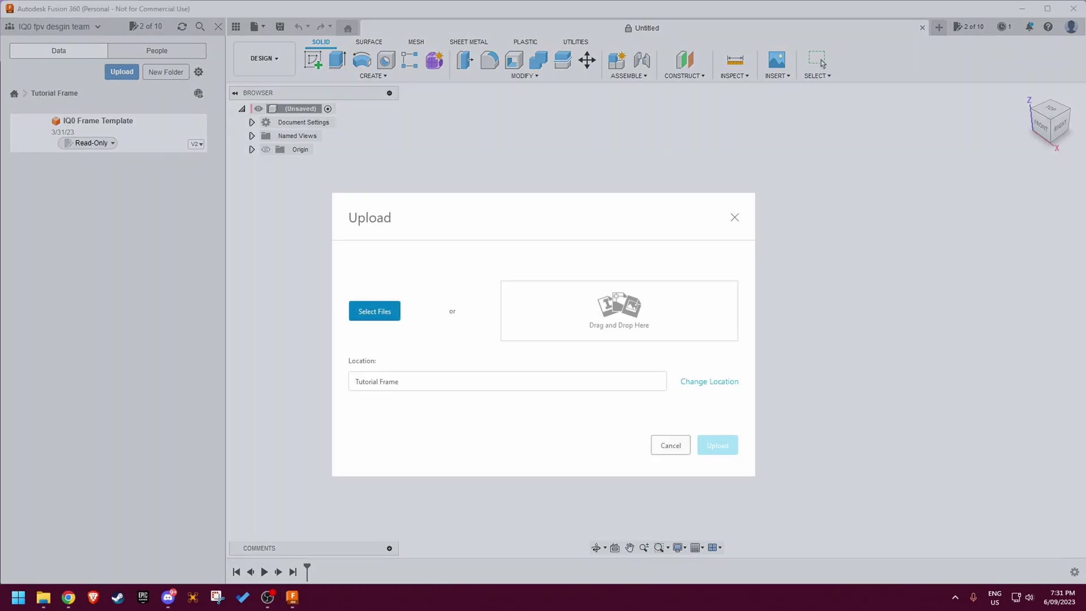
pyautogui.doubleClick(160, 125)
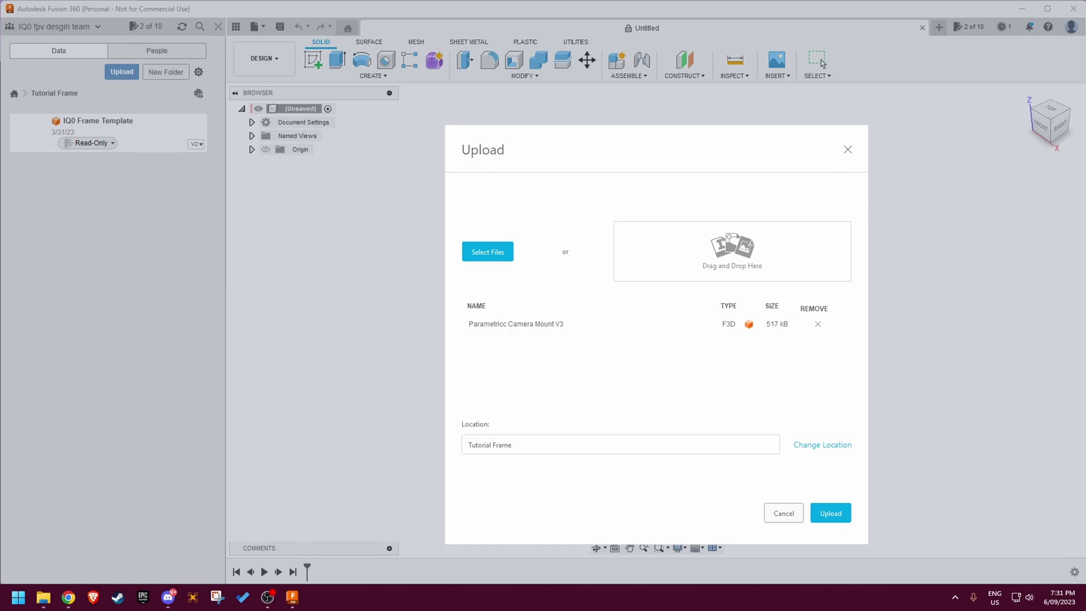
pyautogui.click(830, 512)
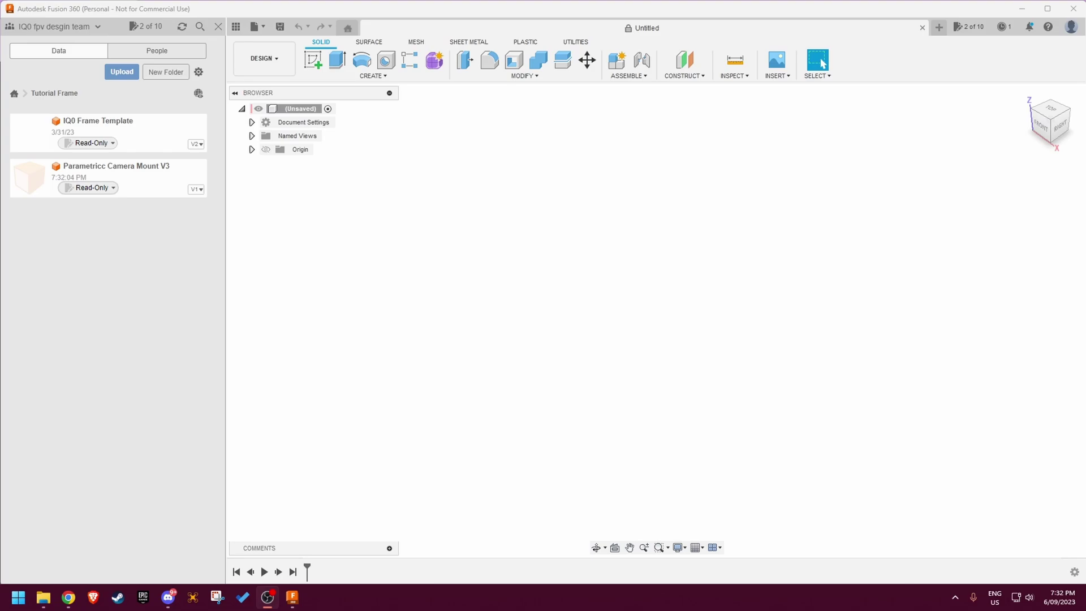
pyautogui.click(90, 187)
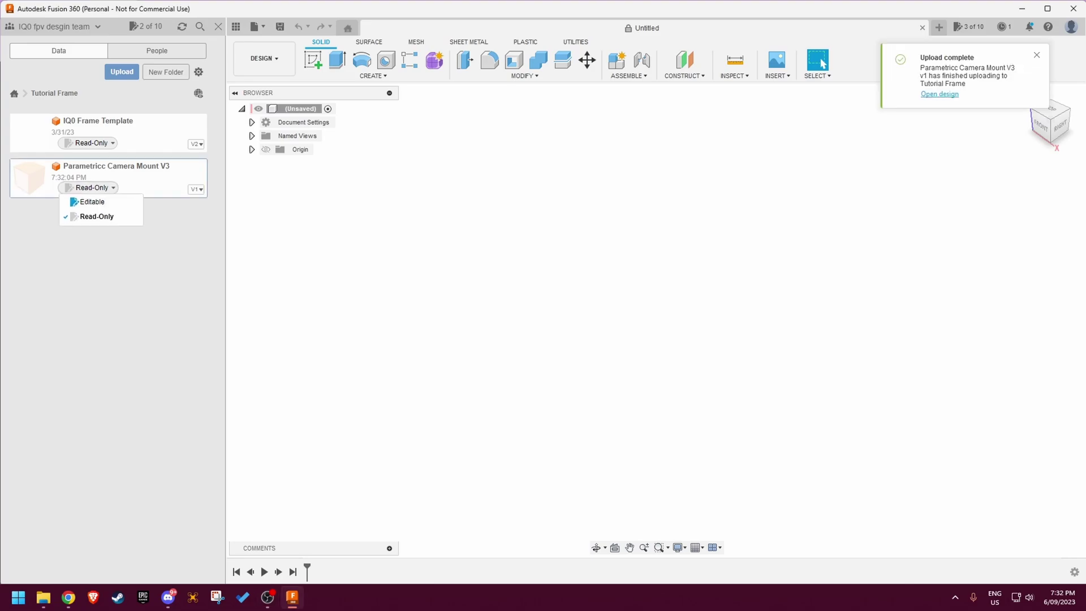
pyautogui.click(91, 201)
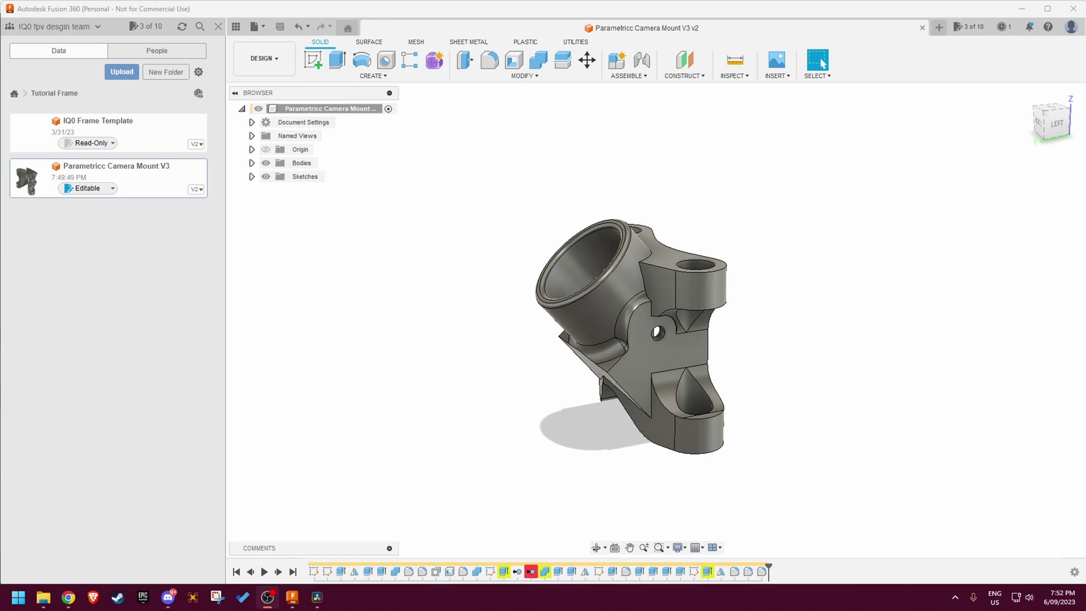
# Open the design's parameters and examine the user parameters that control the standoffs, camera position, housing and lens
pyautogui.click(524, 75)
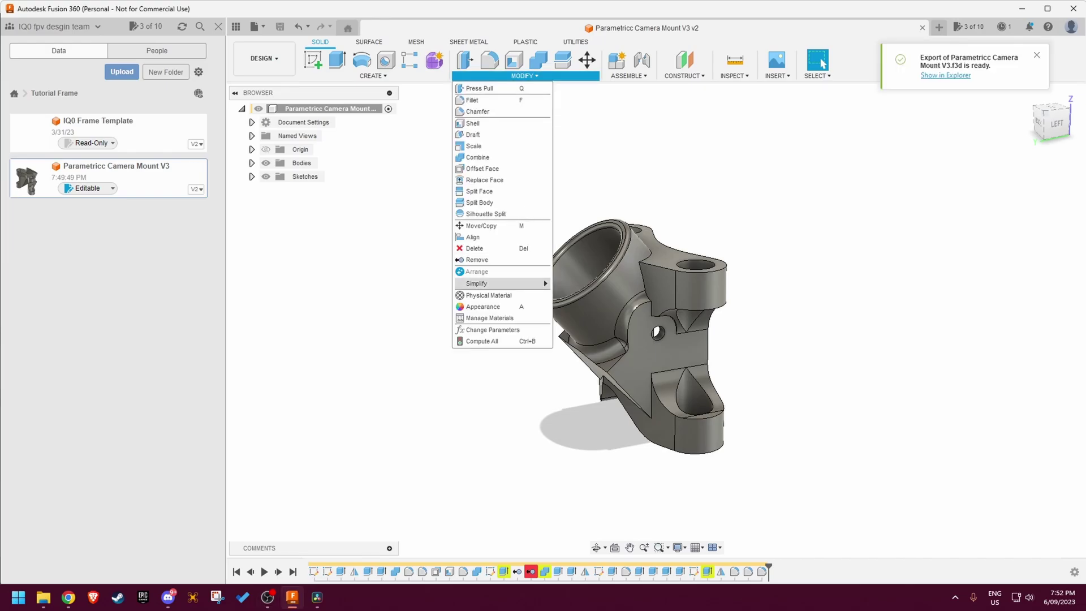
pyautogui.click(492, 330)
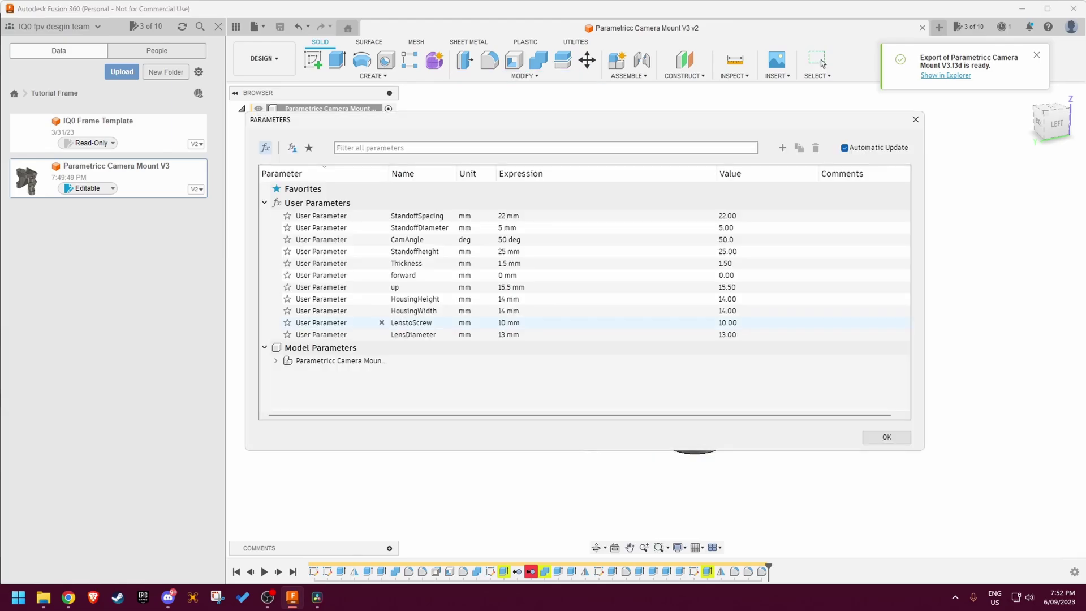
pyautogui.moveTo(560, 465); pyautogui.dragTo(560, 474)
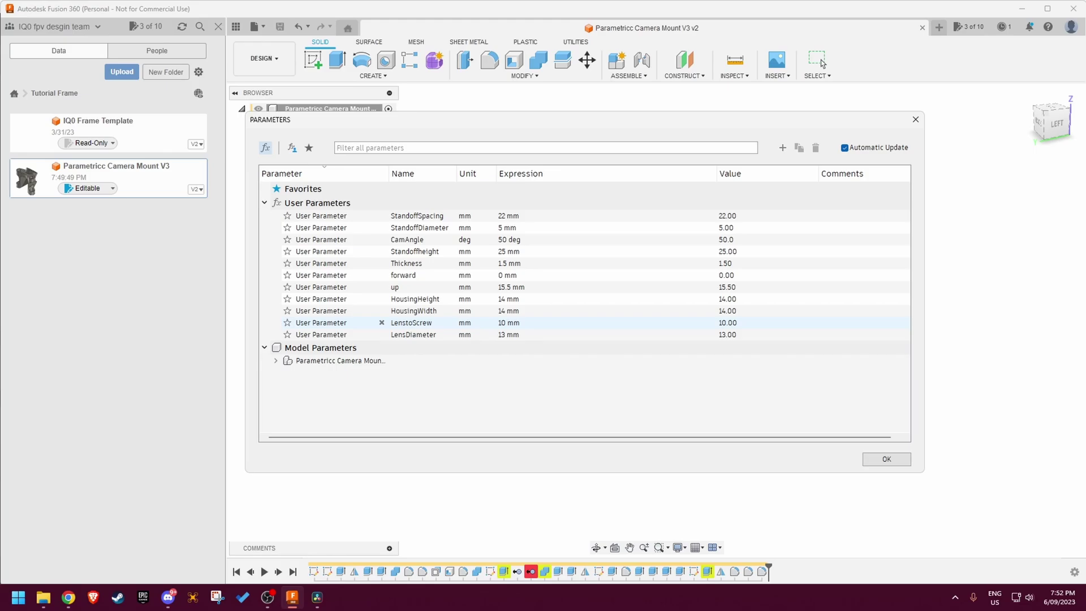
pyautogui.click(413, 334)
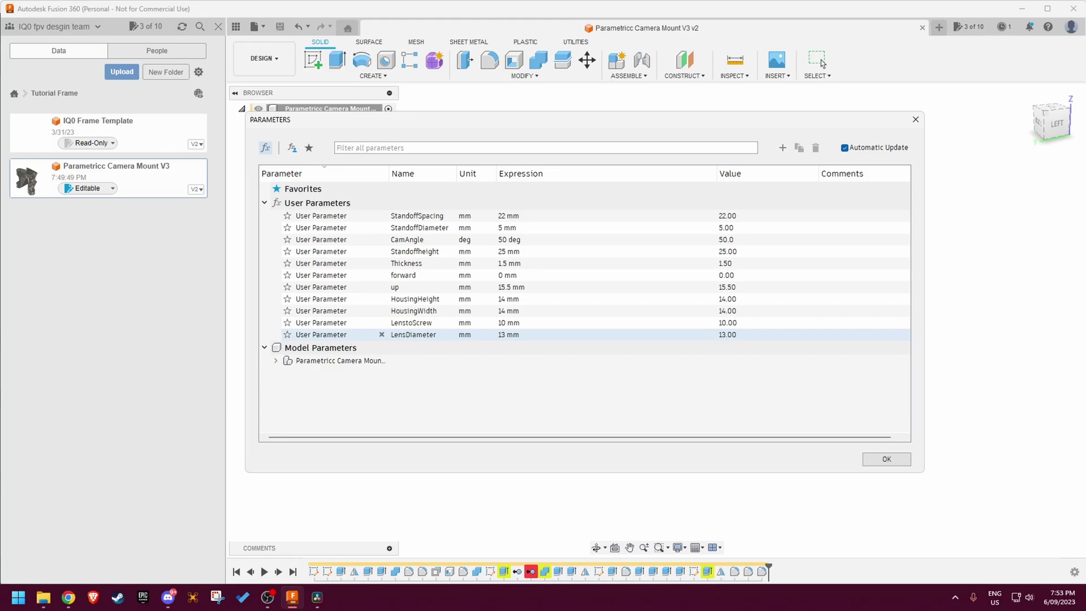
pyautogui.click(414, 334)
pyautogui.press('Escape')
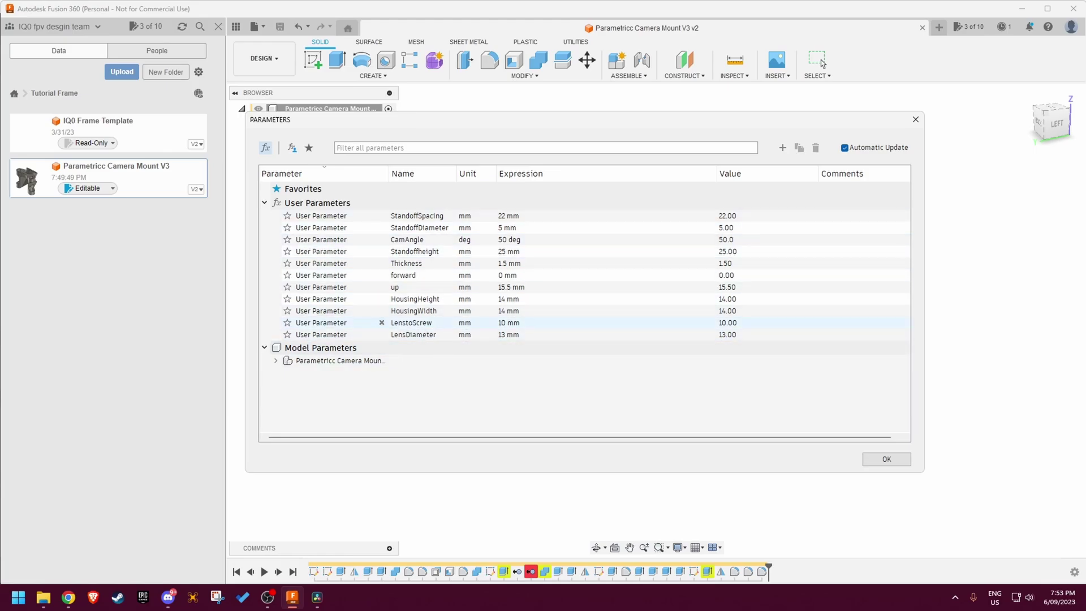
pyautogui.press('Up')
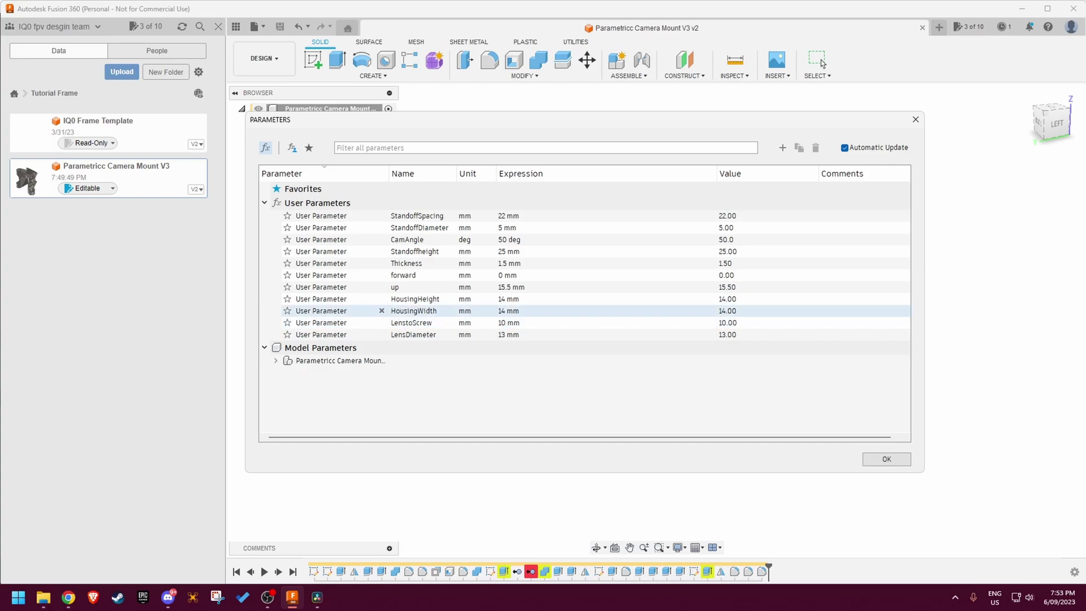
pyautogui.press('Down')
pyautogui.press('Down')
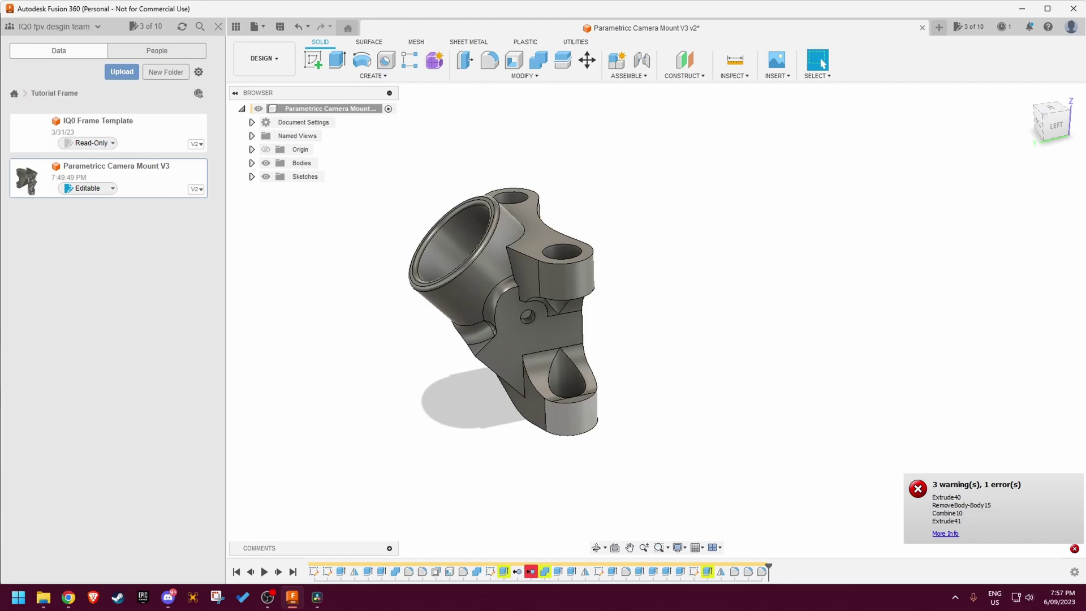
# Set the StandoffSpacing user parameter to 28 mm
pyautogui.keyDown('shift'); pyautogui.moveTo(571, 416); pyautogui.dragTo(582, 416, button='middle'); pyautogui.keyUp('shift')
pyautogui.moveTo(582, 415); pyautogui.dragTo(661, 431, button='middle')
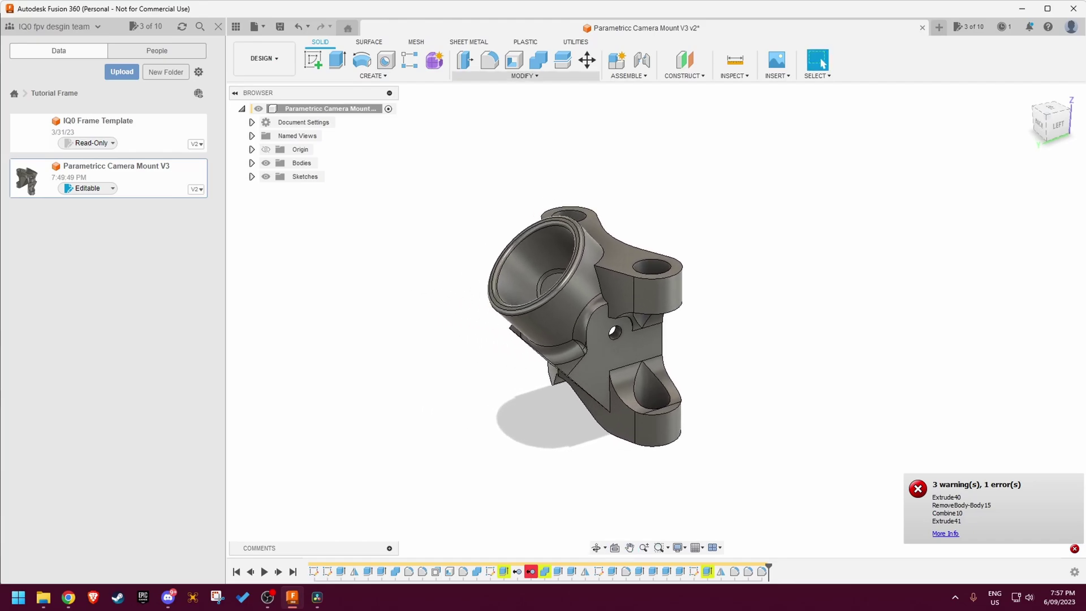
pyautogui.click(522, 75)
pyautogui.click(481, 333)
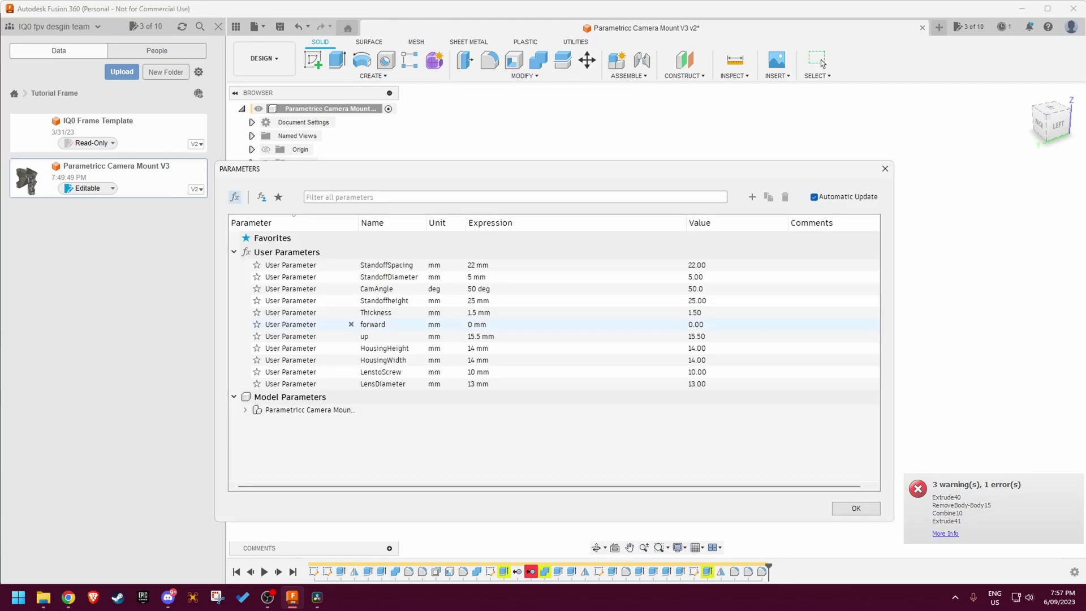
pyautogui.click(478, 265)
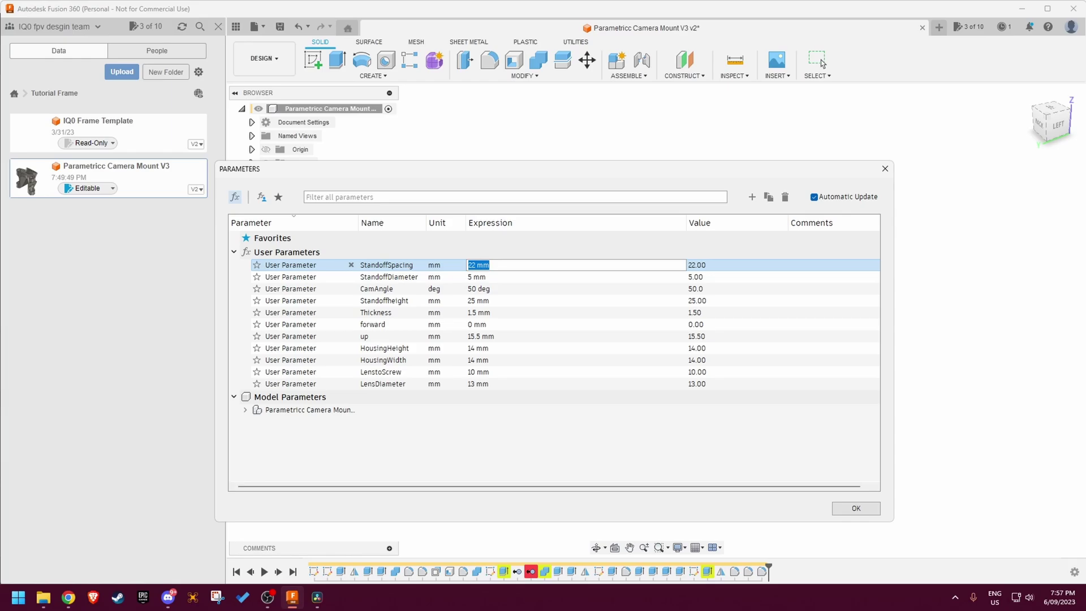
pyautogui.write('28')
pyautogui.press('Return')
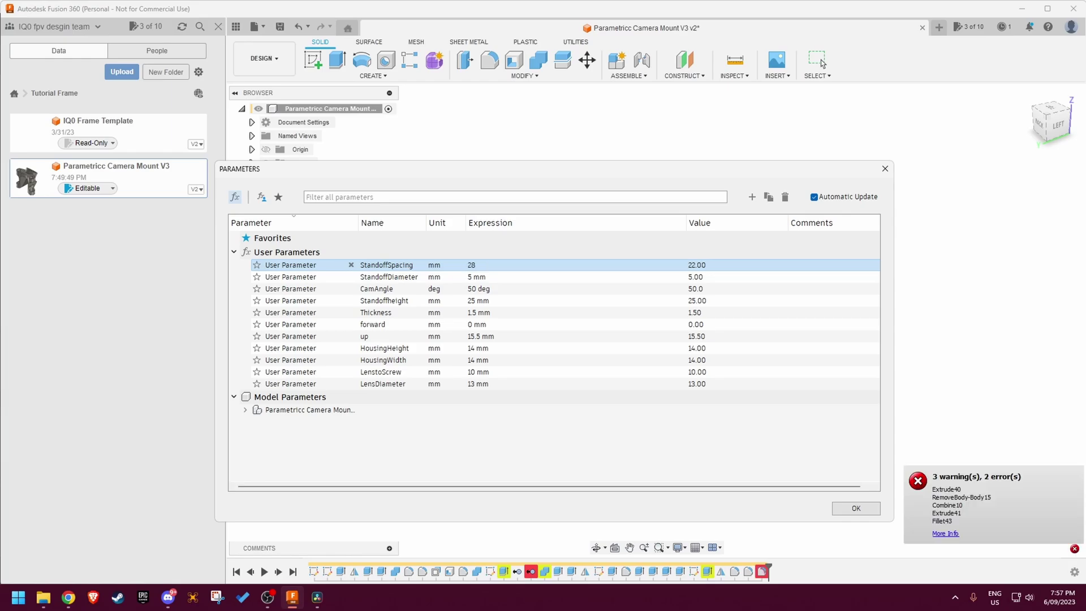
# Set the CamAngle user parameter to 60 deg and apply the parameter changes to the mount
pyautogui.click(479, 289)
pyautogui.write('60')
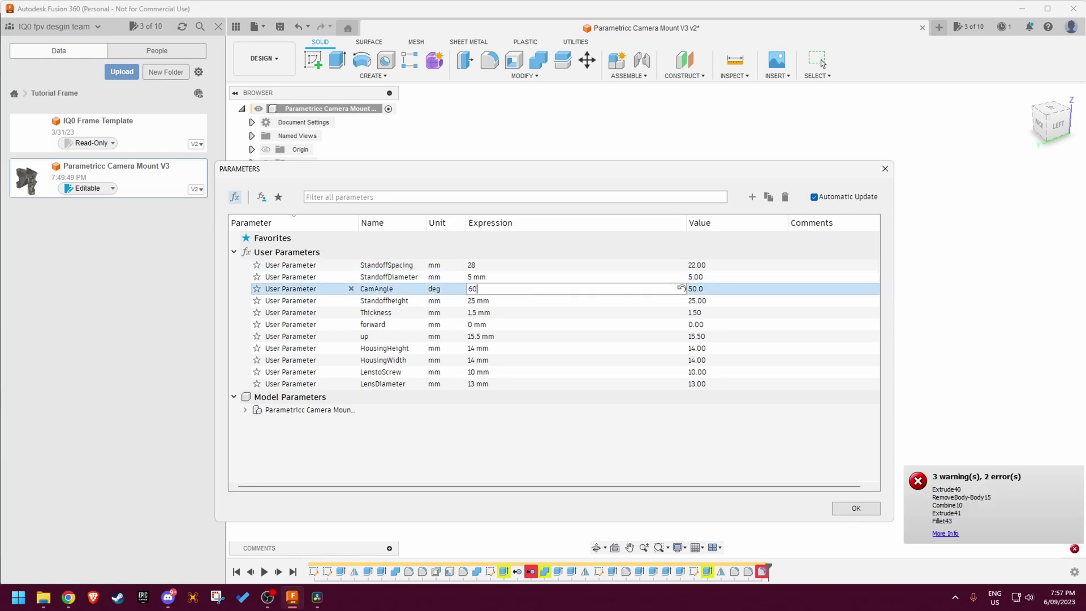
pyautogui.press('Return')
pyautogui.press('Return')
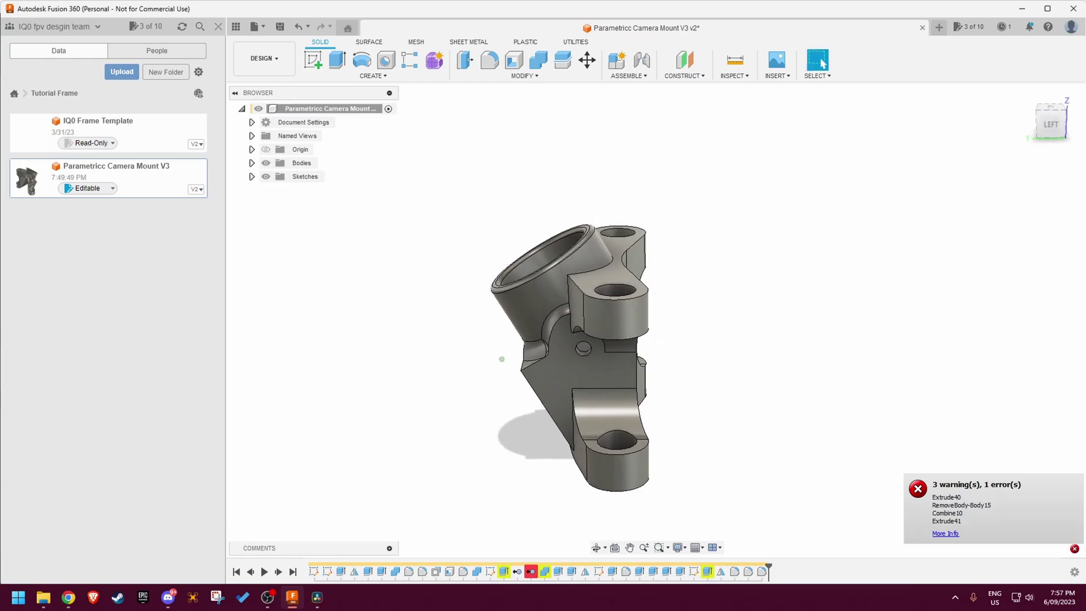
# Examine the camera mount's updated standoff arms and lens housing from the front, left and back
pyautogui.keyDown('shift'); pyautogui.moveTo(502, 359); pyautogui.dragTo(441, 345, button='middle'); pyautogui.keyUp('shift')
pyautogui.keyDown('shift'); pyautogui.moveTo(623, 345); pyautogui.dragTo(639, 333, button='middle'); pyautogui.keyUp('shift')
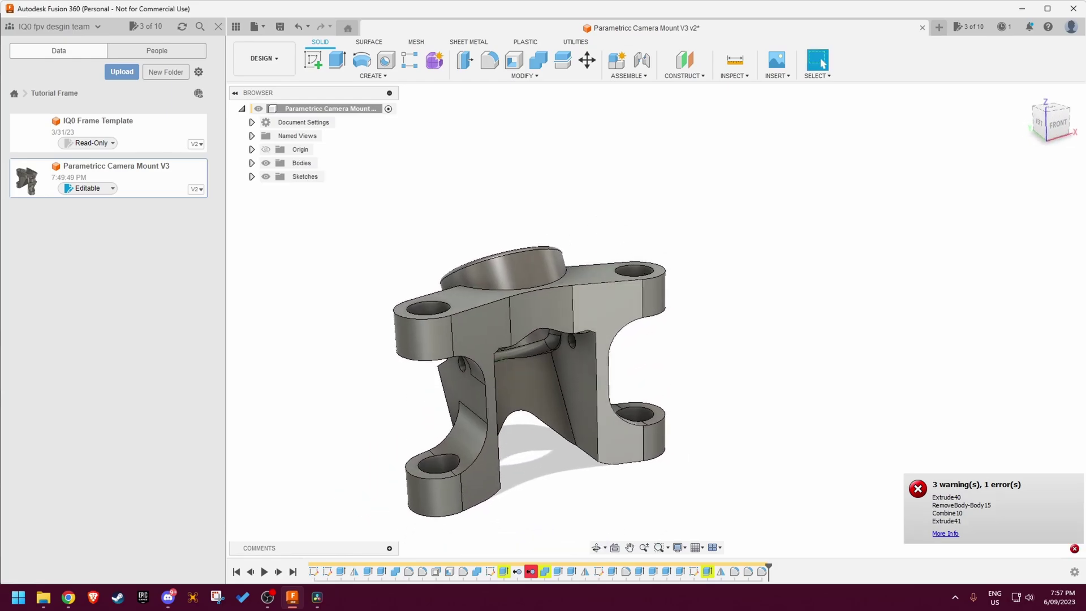
pyautogui.keyDown('shift'); pyautogui.moveTo(502, 359); pyautogui.dragTo(564, 384, button='middle'); pyautogui.keyUp('shift')
pyautogui.keyDown('shift'); pyautogui.moveTo(662, 390); pyautogui.dragTo(617, 405, button='middle'); pyautogui.keyUp('shift')
pyautogui.keyDown('shift'); pyautogui.moveTo(616, 404); pyautogui.dragTo(605, 428, button='middle'); pyautogui.keyUp('shift')
pyautogui.moveTo(606, 427); pyautogui.dragTo(569, 425, button='middle')
pyautogui.keyDown('shift'); pyautogui.moveTo(569, 424); pyautogui.dragTo(589, 410, button='middle'); pyautogui.keyUp('shift')
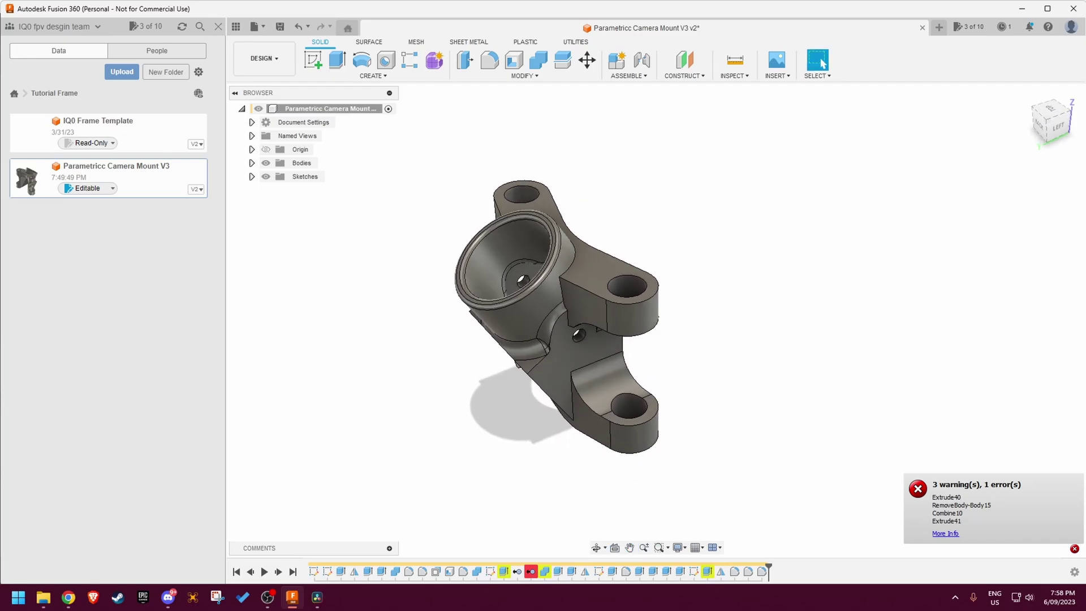
# Try setting the up user parameter to 3 mm to lower the camera on the mount
pyautogui.click(524, 75)
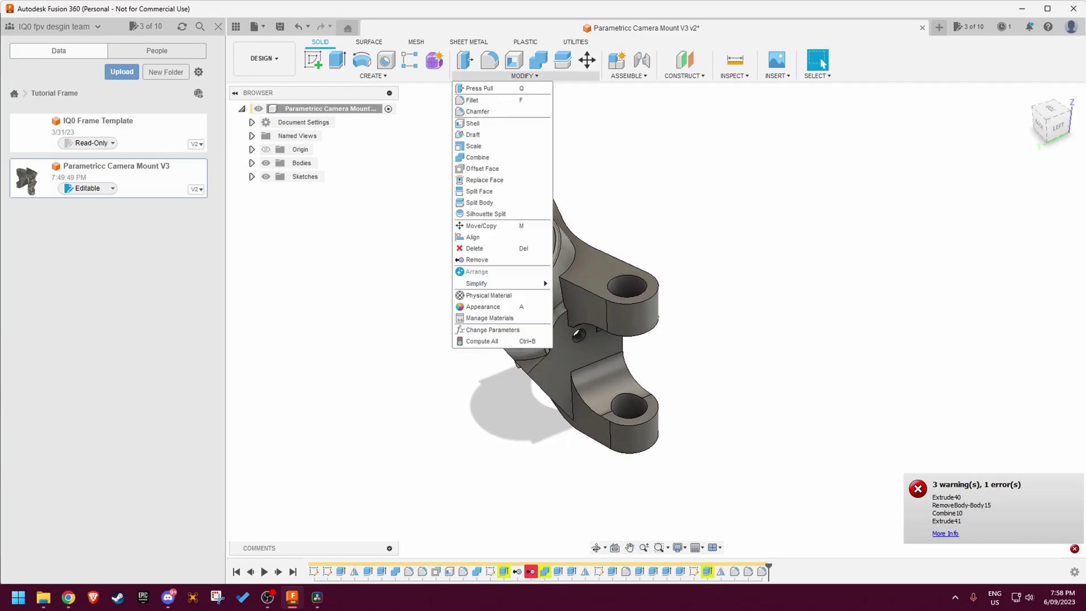
pyautogui.click(502, 331)
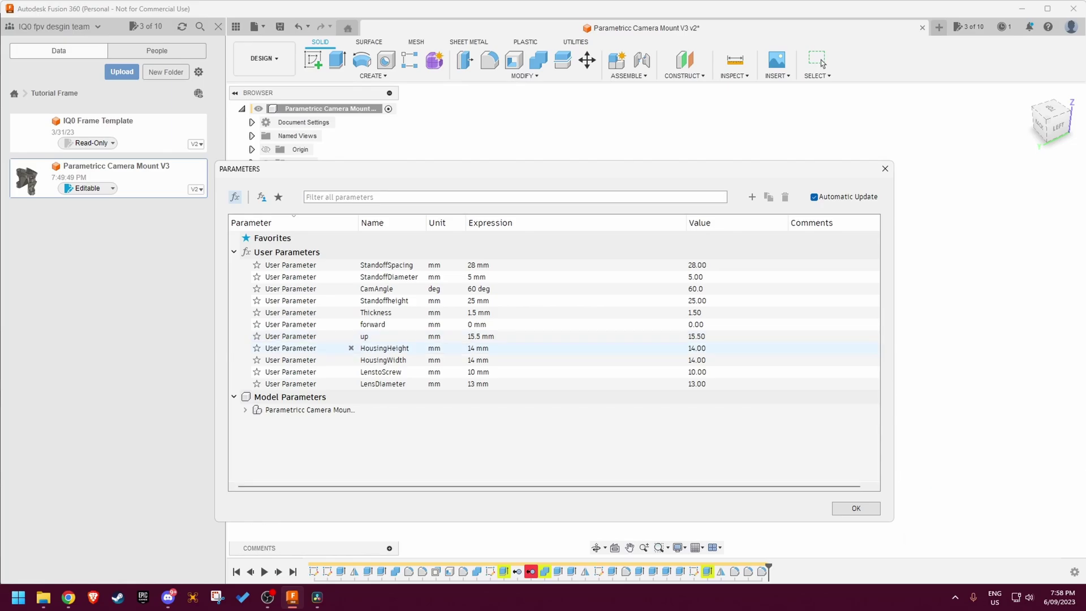
pyautogui.click(481, 336)
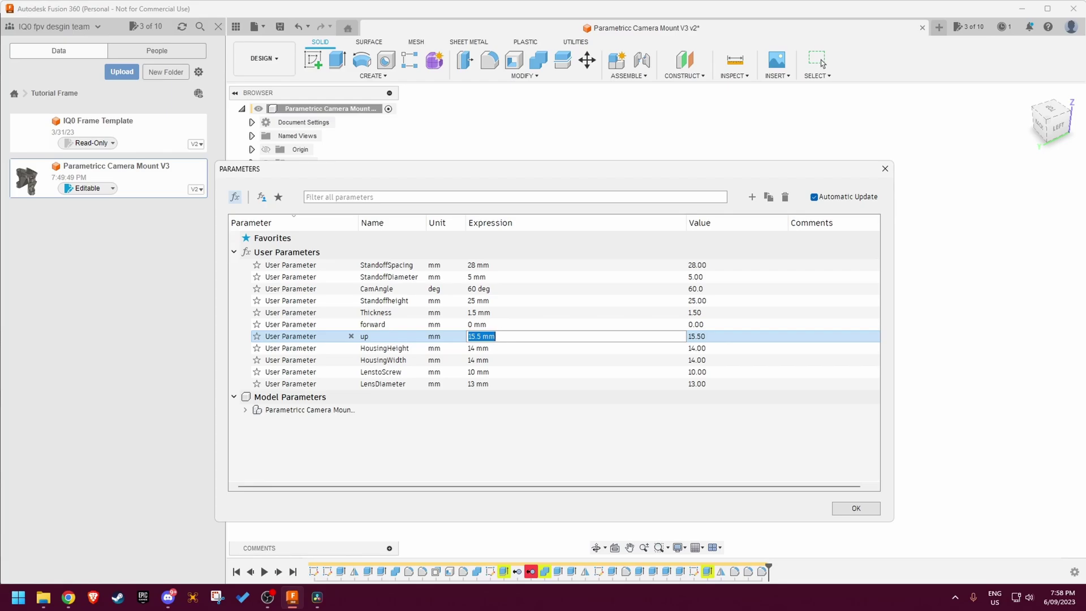
pyautogui.write('5')
pyautogui.press('Return')
pyautogui.click(856, 508)
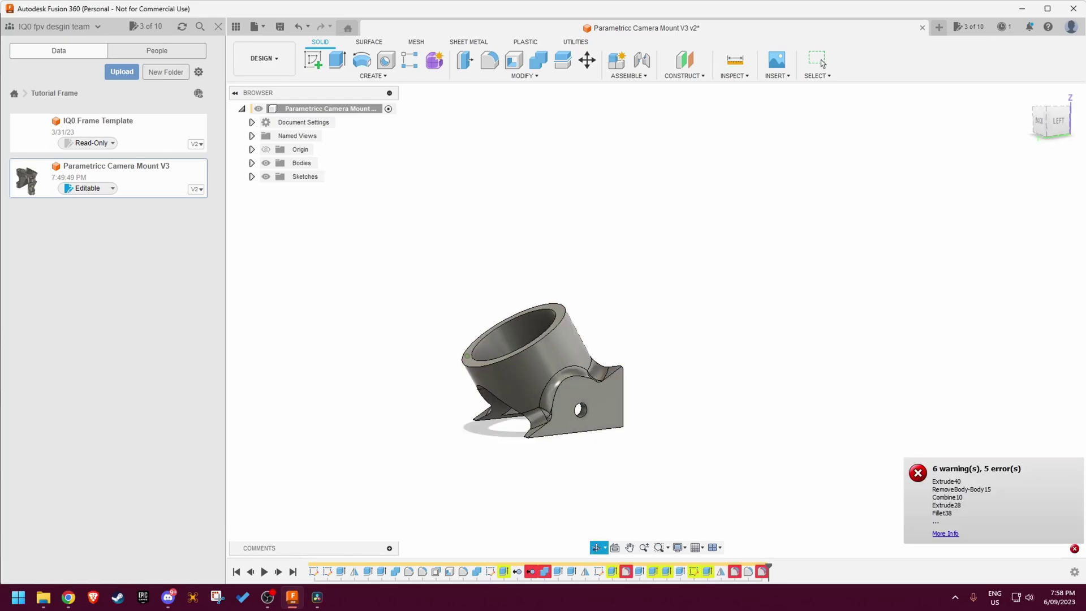
# Set the up user parameter to 12.5 mm and apply it to the mount
pyautogui.keyDown('shift'); pyautogui.moveTo(467, 356); pyautogui.dragTo(498, 317, button='middle'); pyautogui.keyUp('shift')
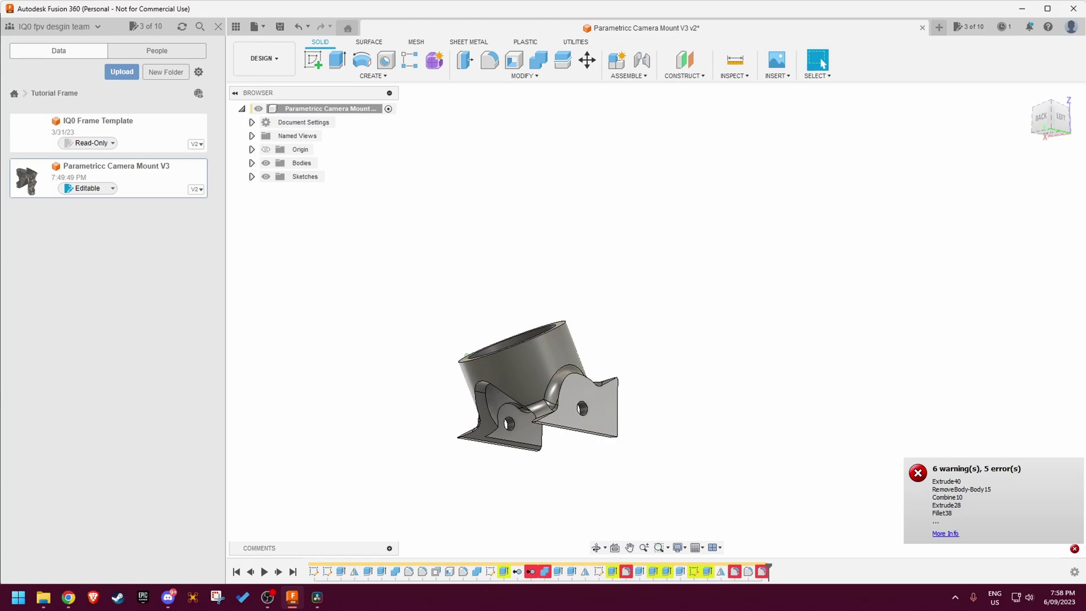
pyautogui.keyDown('shift'); pyautogui.moveTo(577, 407); pyautogui.dragTo(534, 371, button='middle'); pyautogui.keyUp('shift')
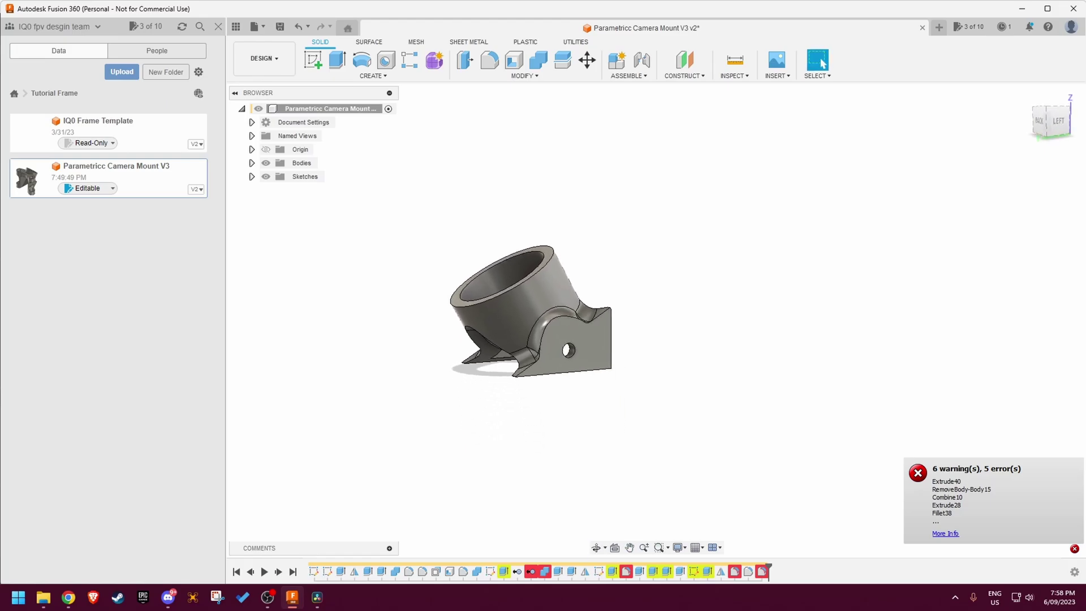
pyautogui.click(524, 76)
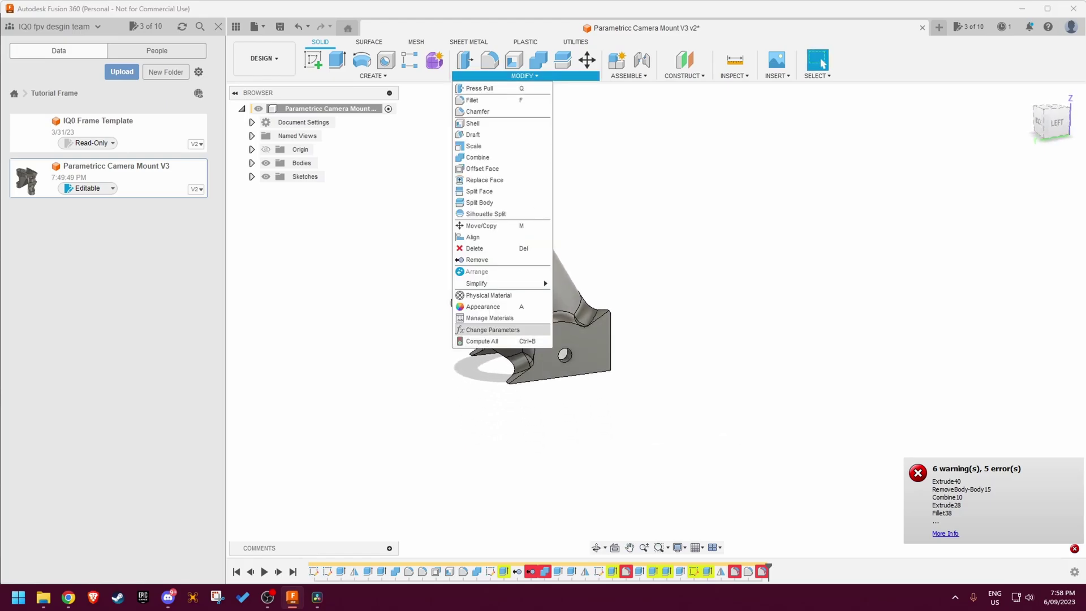
pyautogui.click(498, 341)
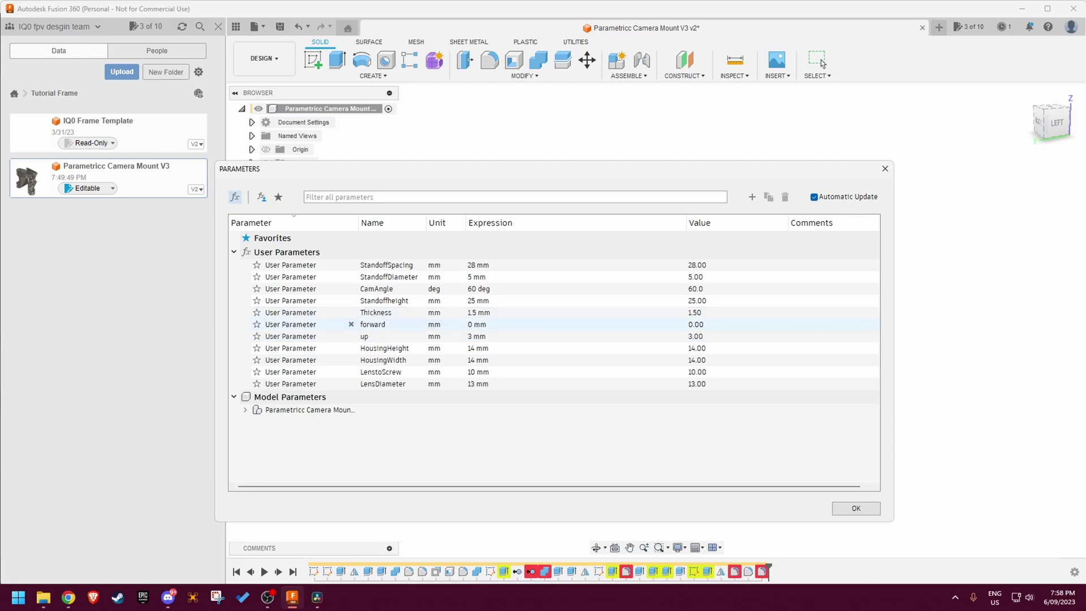
pyautogui.click(478, 336)
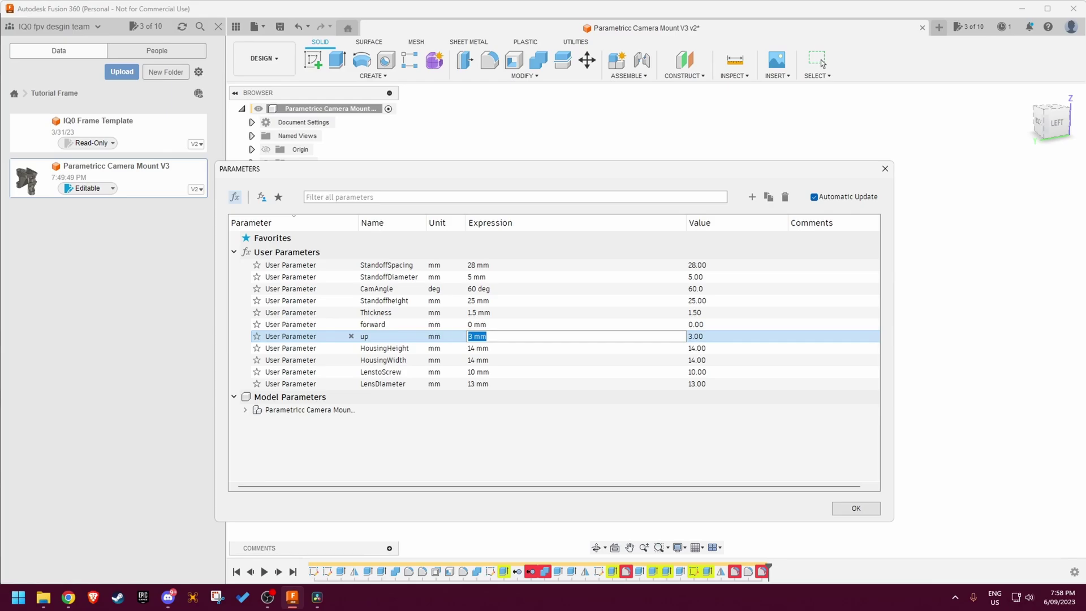
pyautogui.write('12.5')
pyautogui.press('Return')
pyautogui.press('Return')
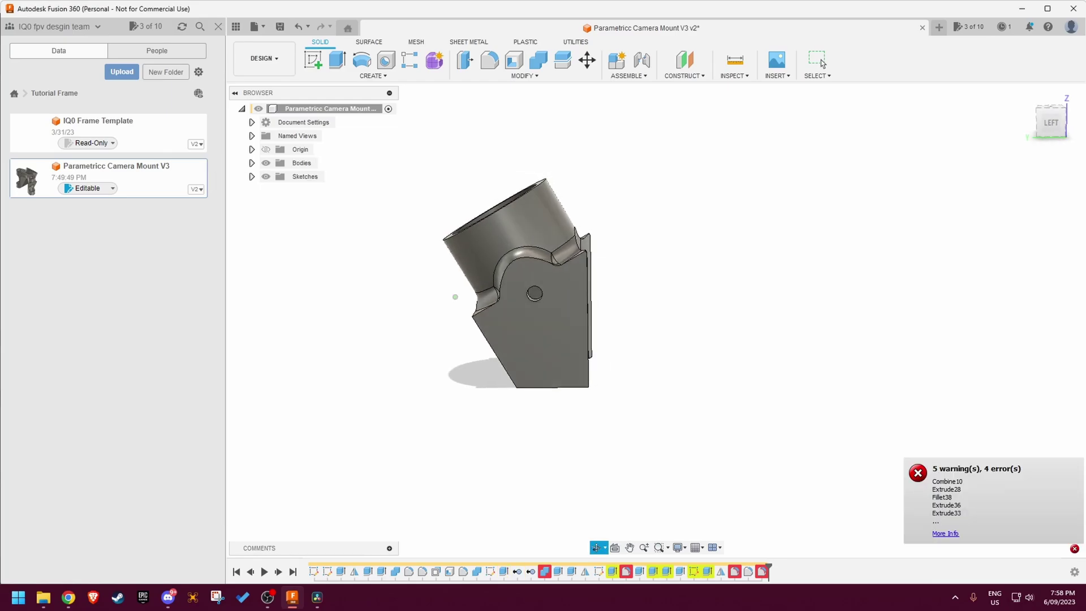
# Set the up user parameter to 14 mm and apply it to the camera mount
pyautogui.click(522, 75)
pyautogui.click(481, 330)
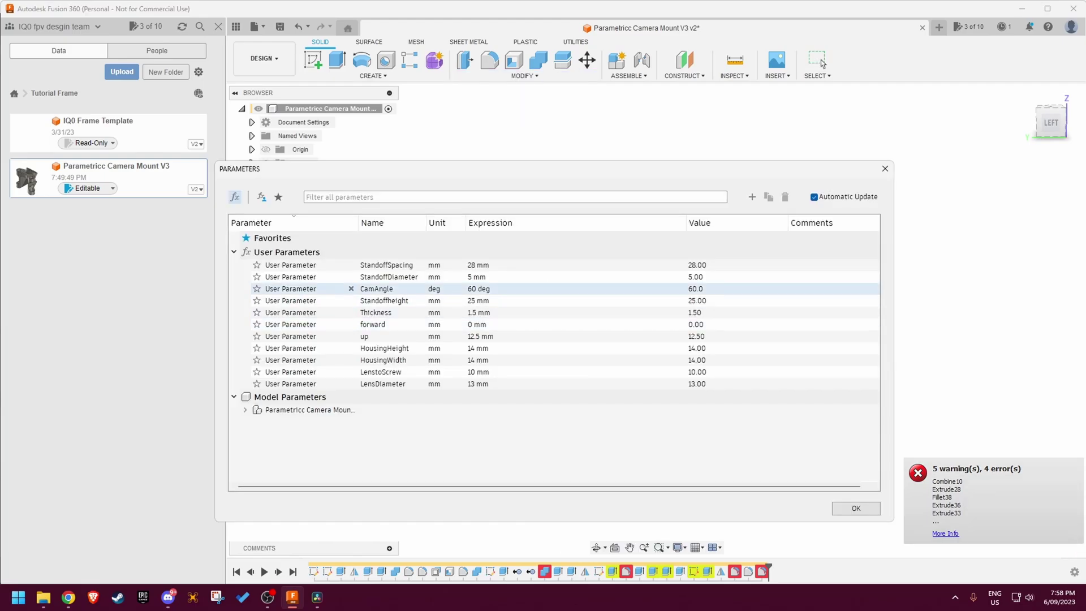
pyautogui.click(481, 336)
pyautogui.write('1`3')
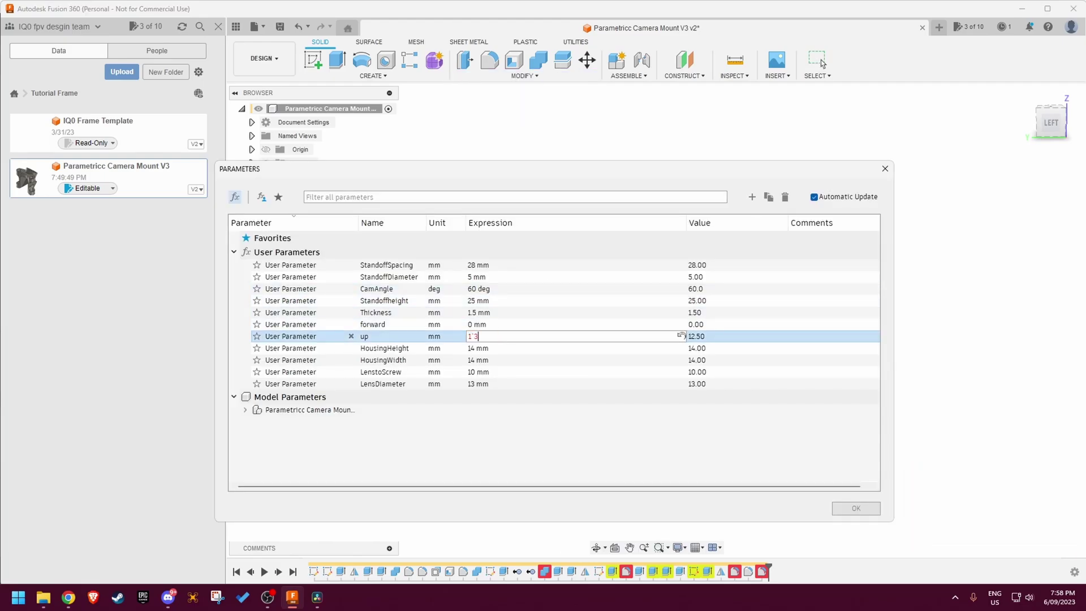
pyautogui.press('BackSpace')
pyautogui.press('BackSpace')
pyautogui.write('4')
pyautogui.press('Return')
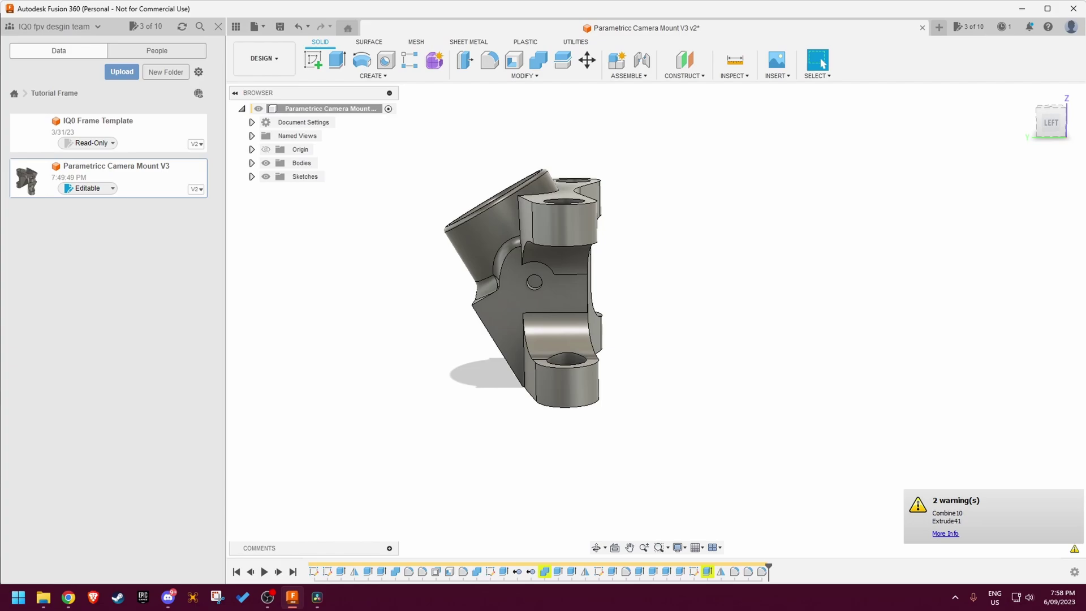
pyautogui.press('Return')
# Try raising the camera on the mount by setting the up user parameter to 18 mm
pyautogui.keyDown('shift'); pyautogui.moveTo(455, 297); pyautogui.dragTo(452, 334, button='middle'); pyautogui.keyUp('shift')
pyautogui.click(523, 76)
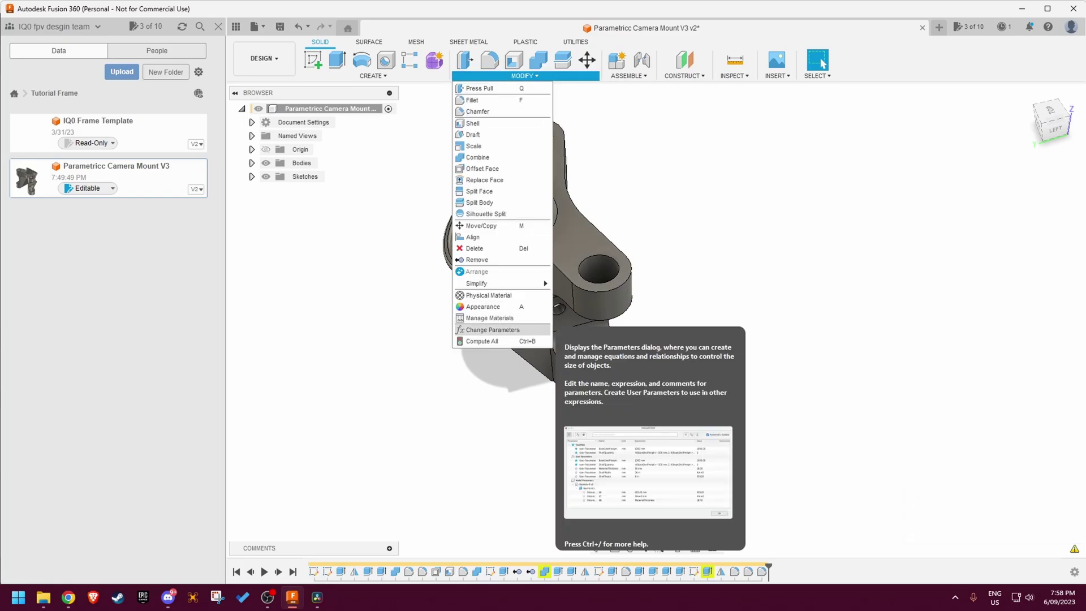
pyautogui.click(492, 334)
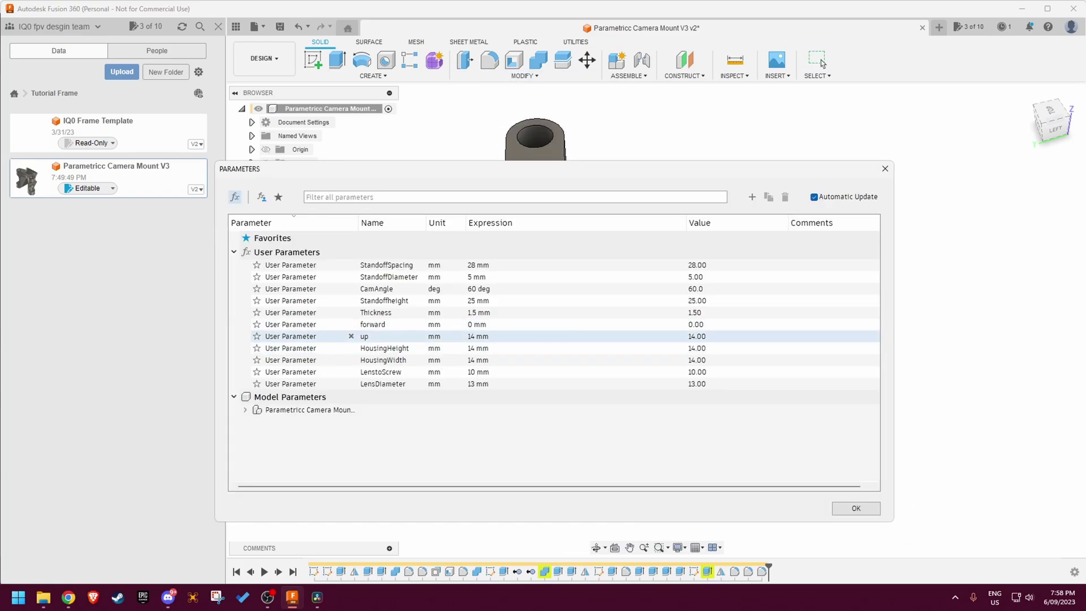
pyautogui.click(478, 336)
pyautogui.write('18')
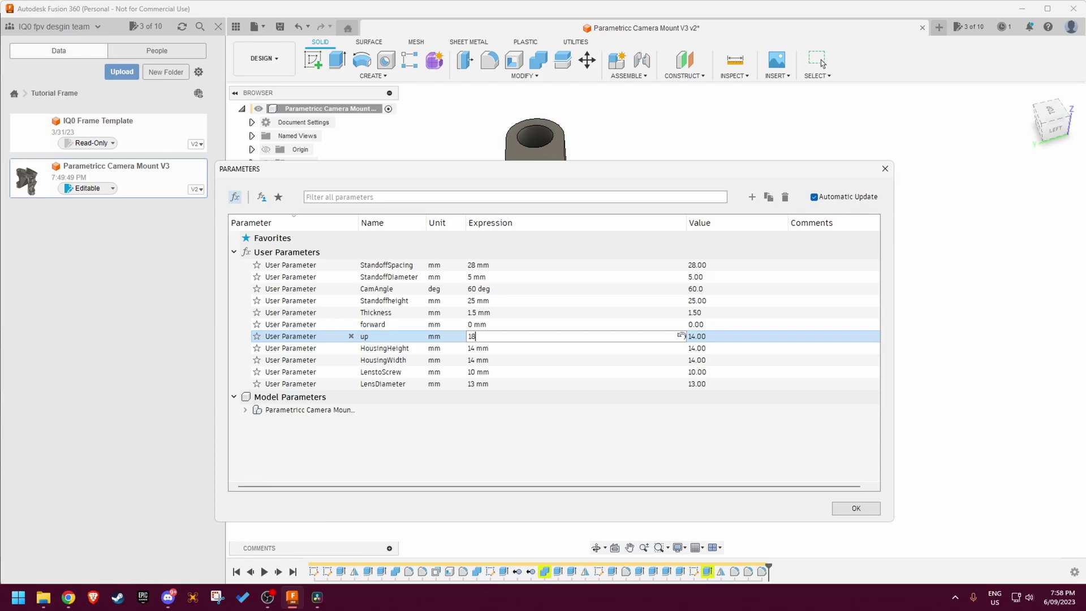
pyautogui.press('Return')
pyautogui.click(856, 507)
# Set the StandoffSpacing user parameter to 30 mm and StandoffDiameter to 6 mm
pyautogui.moveTo(456, 297)
pyautogui.keyDown('shift'); pyautogui.mouseDown(button='middle')
pyautogui.moveTo(456, 226)
pyautogui.moveTo(439, 237)
pyautogui.moveTo(504, 294)
pyautogui.moveTo(560, 266)
pyautogui.moveTo(452, 255)
pyautogui.moveTo(469, 306)
pyautogui.mouseUp(button='middle'); pyautogui.keyUp('shift')
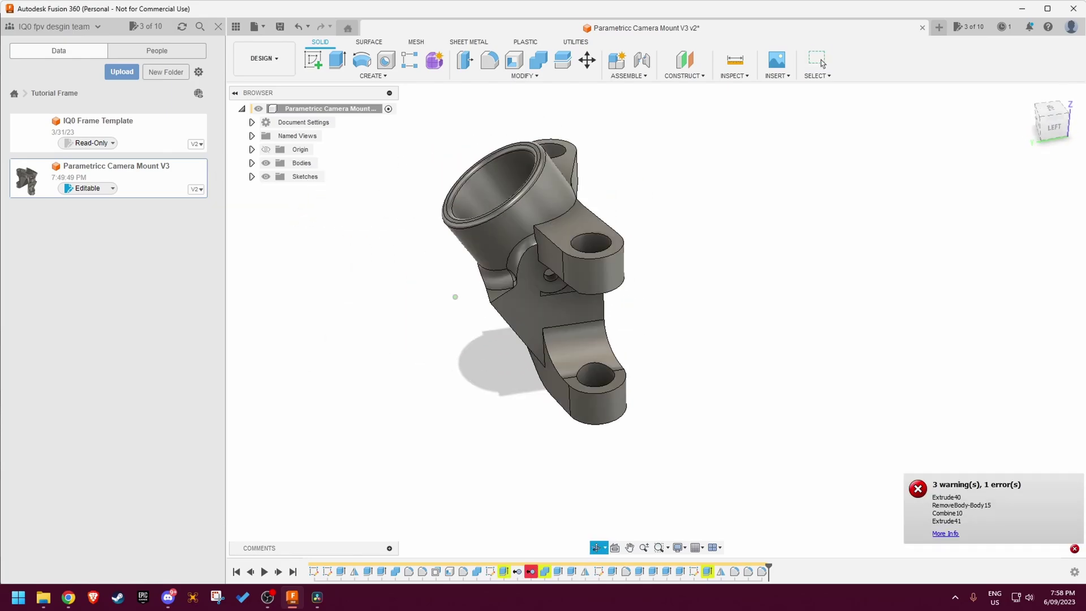
pyautogui.click(522, 75)
pyautogui.click(498, 330)
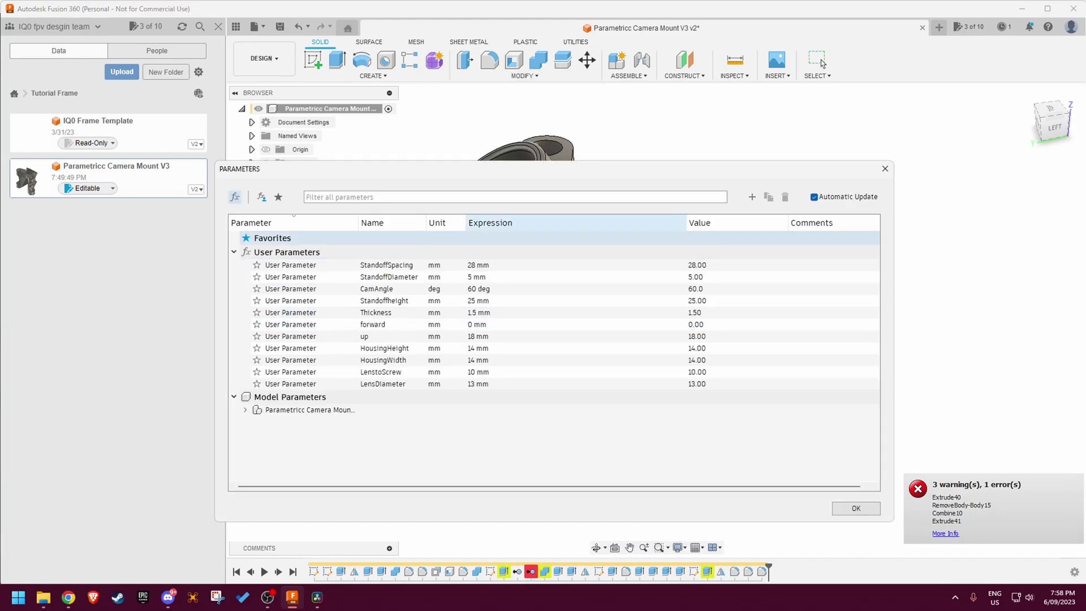
pyautogui.click(478, 265)
pyautogui.click(478, 264)
pyautogui.write('30')
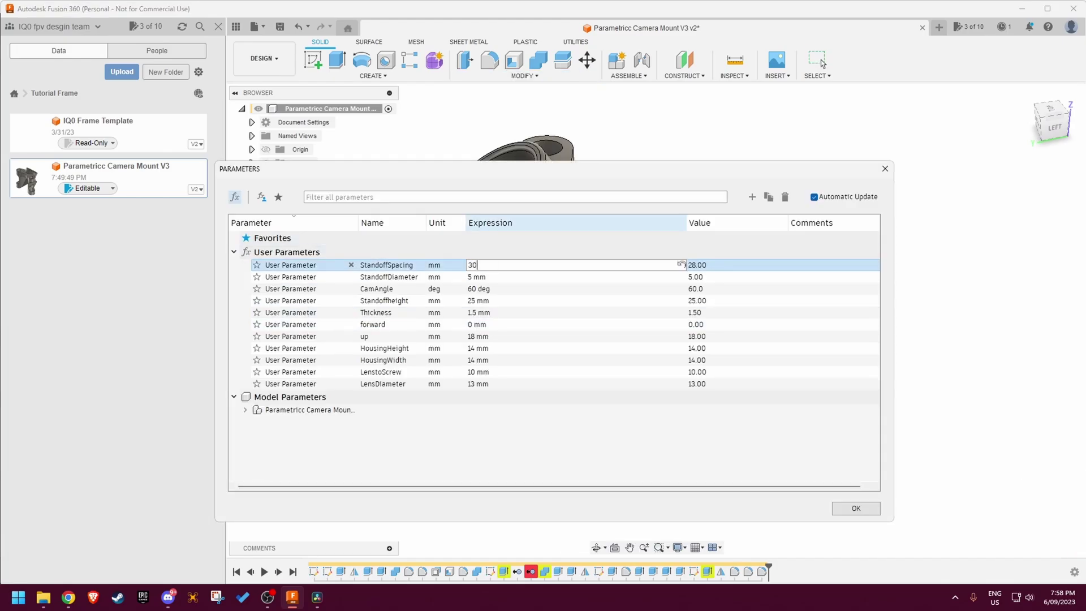
pyautogui.press('Return')
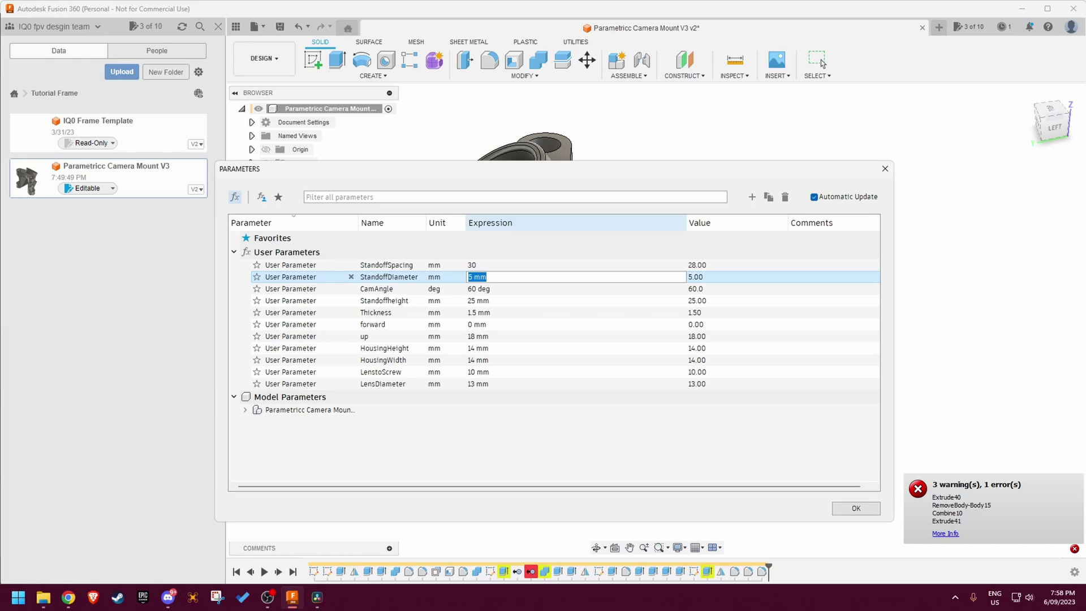
pyautogui.write('6')
pyautogui.press('Return')
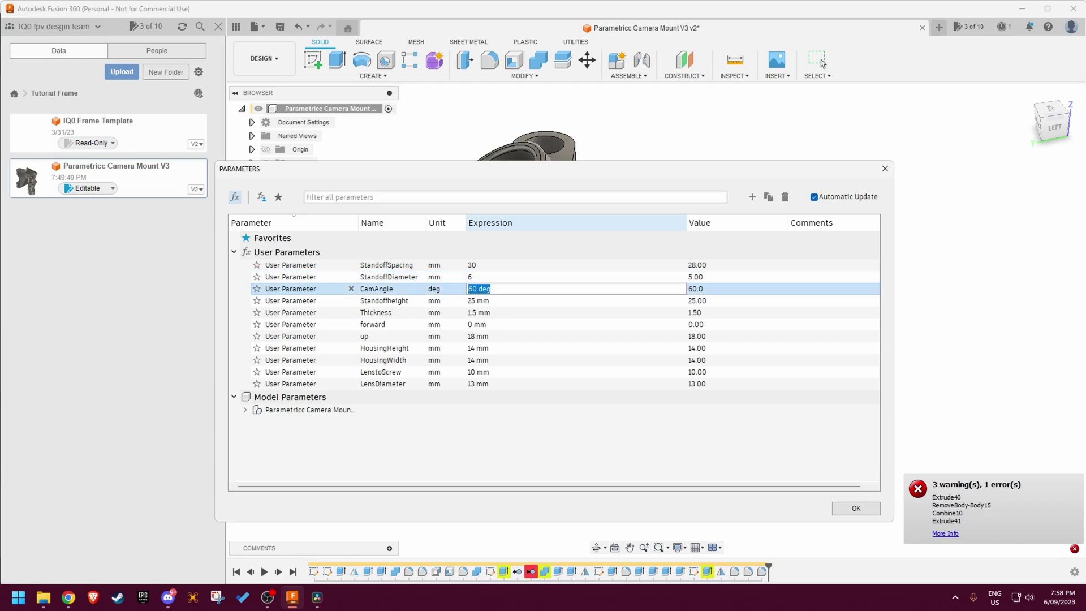
# Set the CamAngle user parameter to 35 deg and the up parameter to 12.5 mm
pyautogui.write('35')
pyautogui.press('Return')
pyautogui.press('Down')
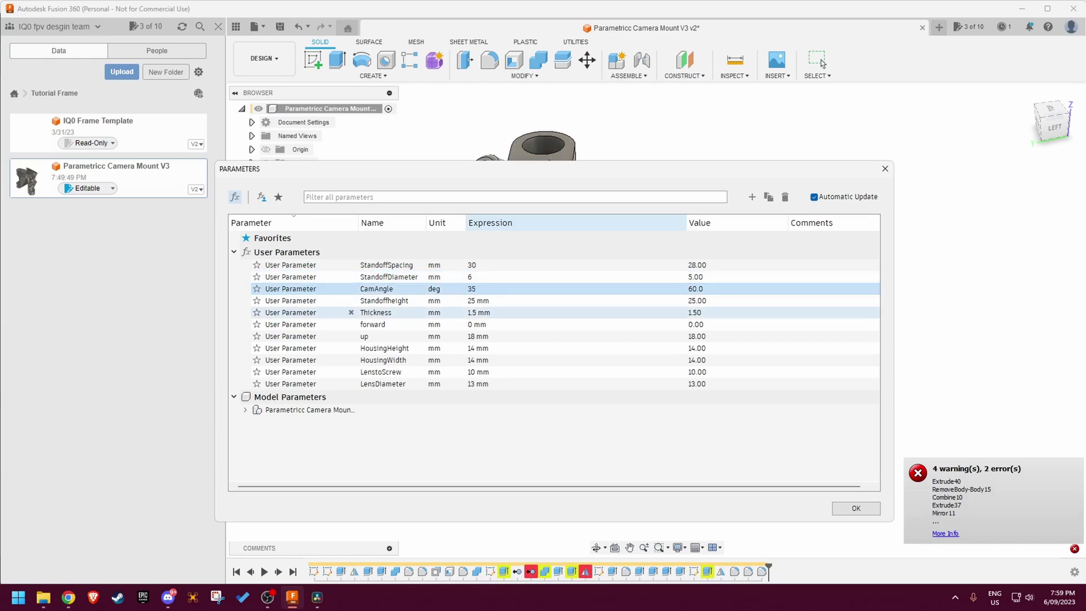
pyautogui.press('Up')
pyautogui.press('Down')
pyautogui.press('Down')
pyautogui.press('Down')
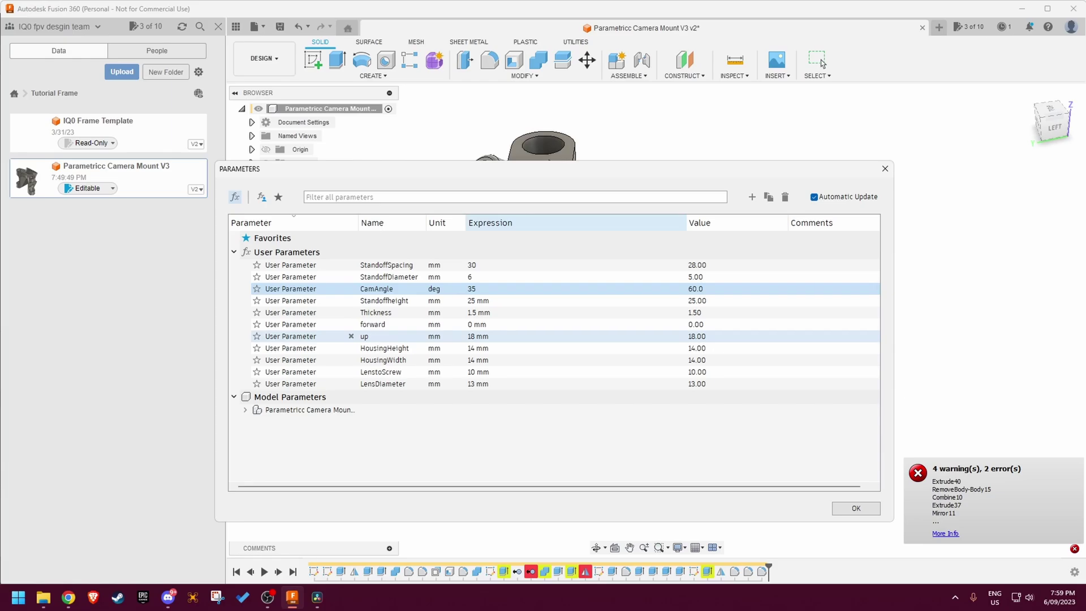
pyautogui.press('Return')
pyautogui.write('12.5')
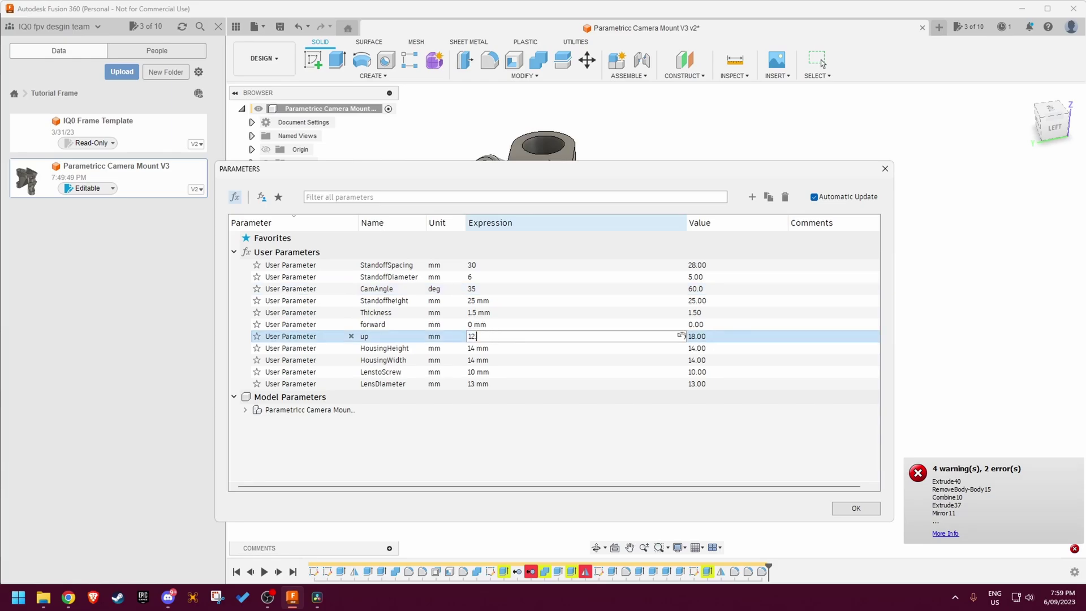
pyautogui.press('Return')
# Set the forward user parameter to 7 mm and apply the parameter changes to the mount
pyautogui.press('Up')
pyautogui.press('Return')
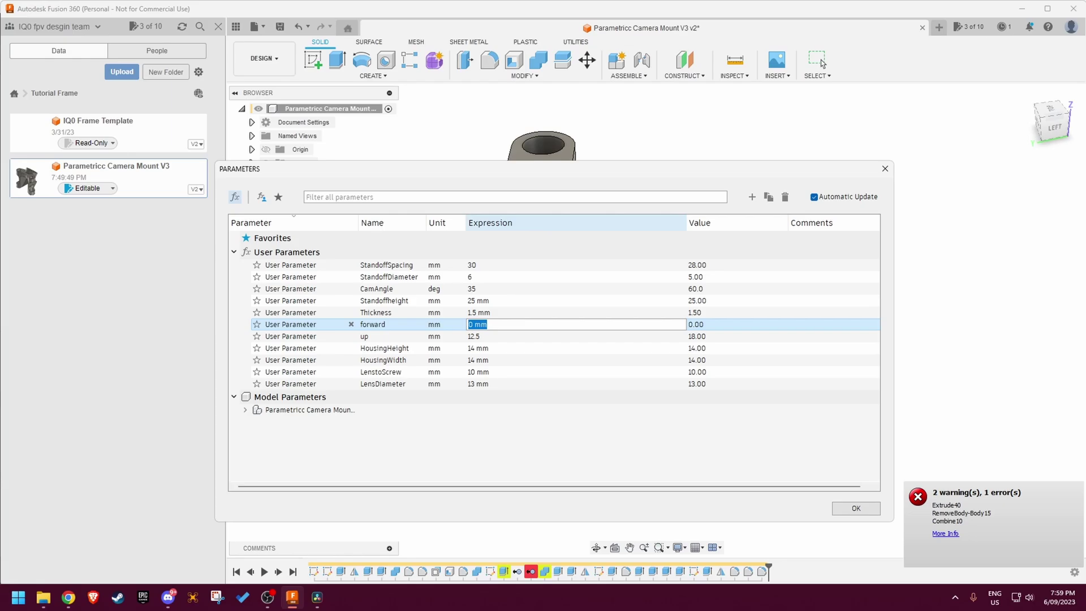
pyautogui.write('7')
pyautogui.press('Return')
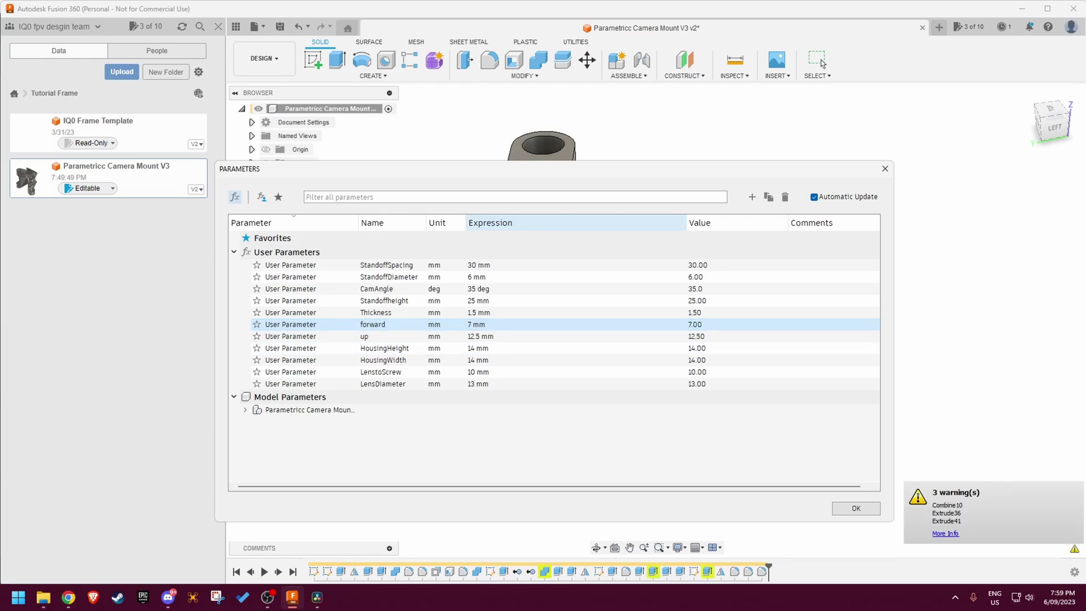
pyautogui.press('Return')
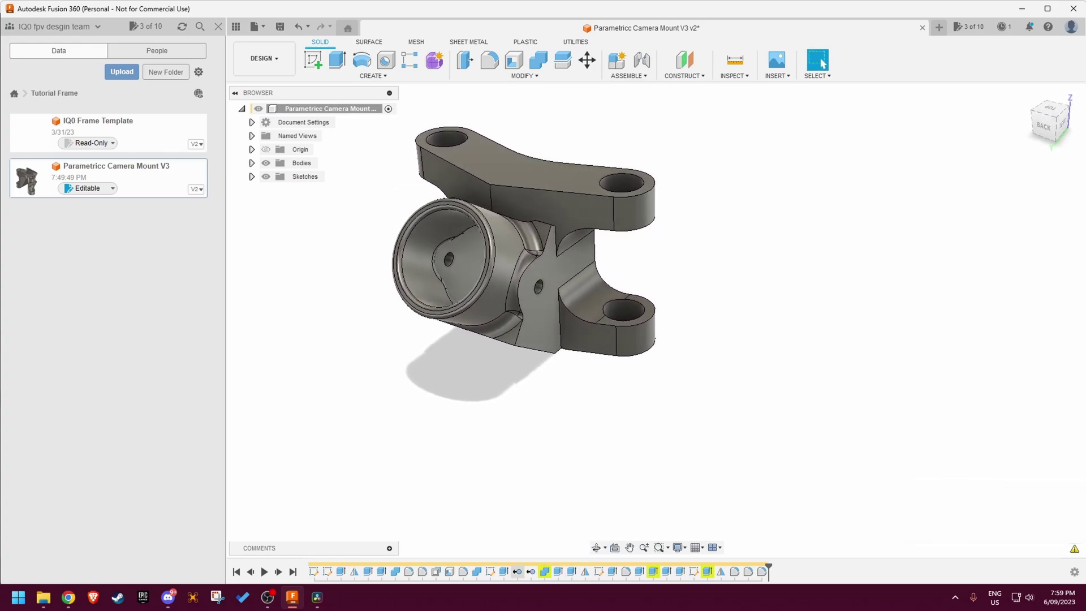
# Save the mount's body as an ASCII STL mesh in millimetres with medium refinement, named jfkasd;jflkajs;klfasjl, to the Downloads folder
pyautogui.click(822, 63)
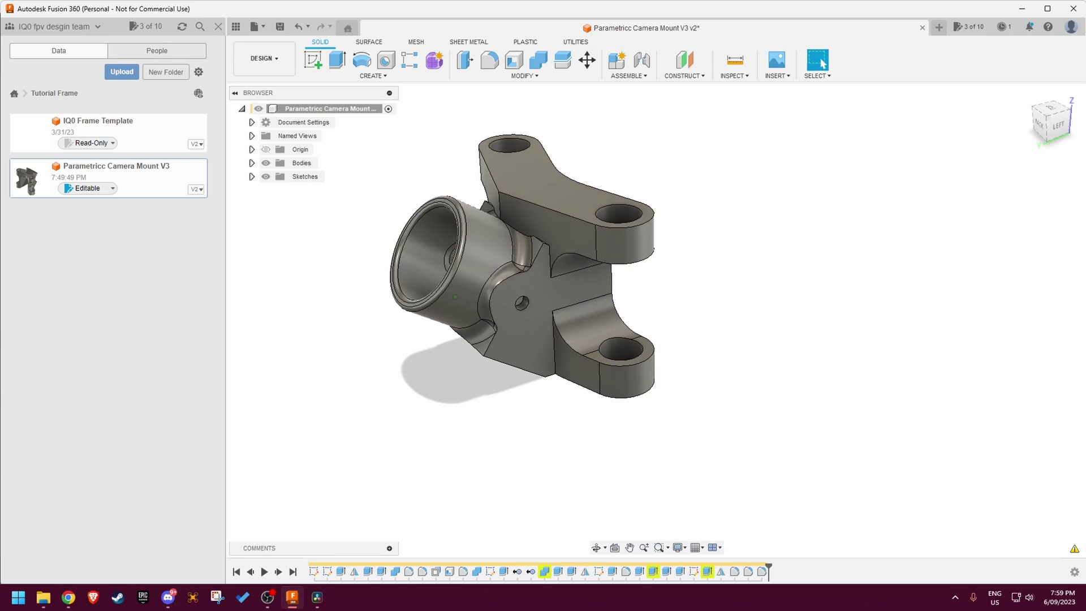
pyautogui.moveTo(574, 283); pyautogui.dragTo(572, 328, button='middle')
pyautogui.scroll(-1, 632, 328)
pyautogui.moveTo(572, 328); pyautogui.dragTo(554, 272, button='middle')
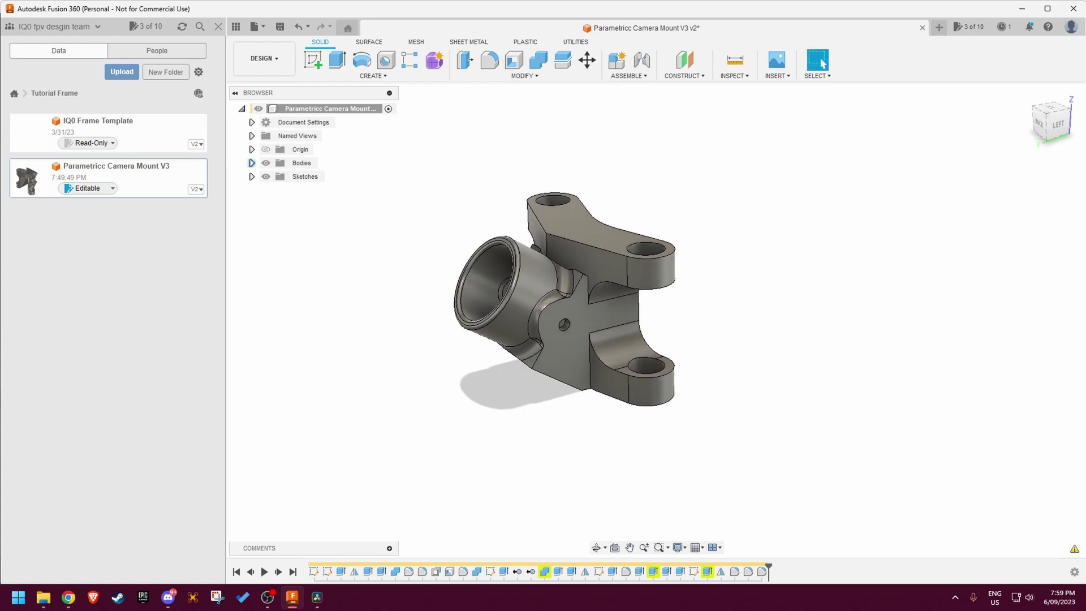
pyautogui.click(252, 163)
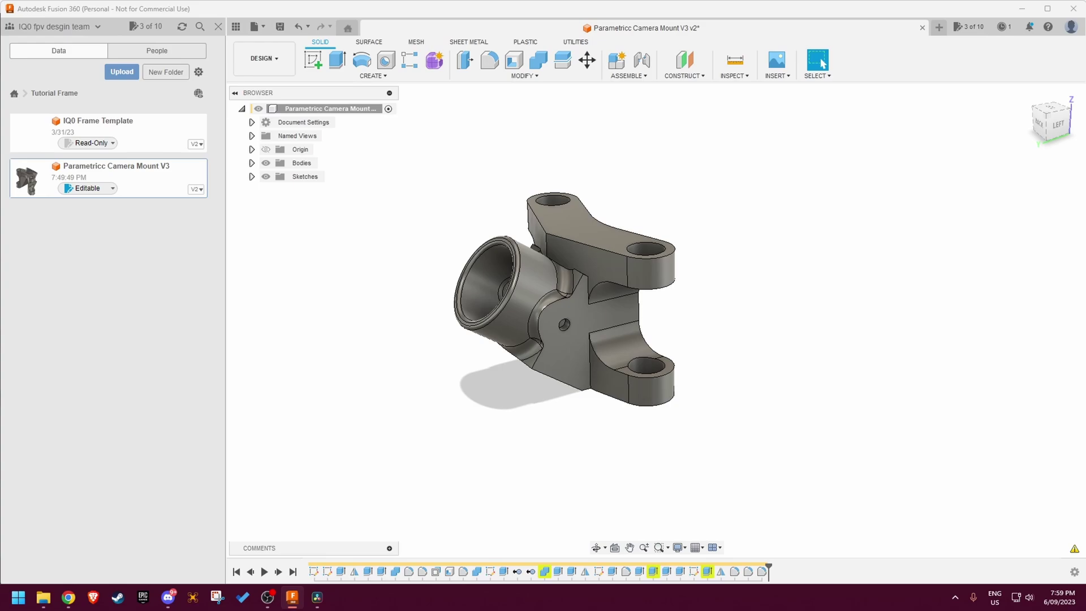
pyautogui.rightClick(305, 178)
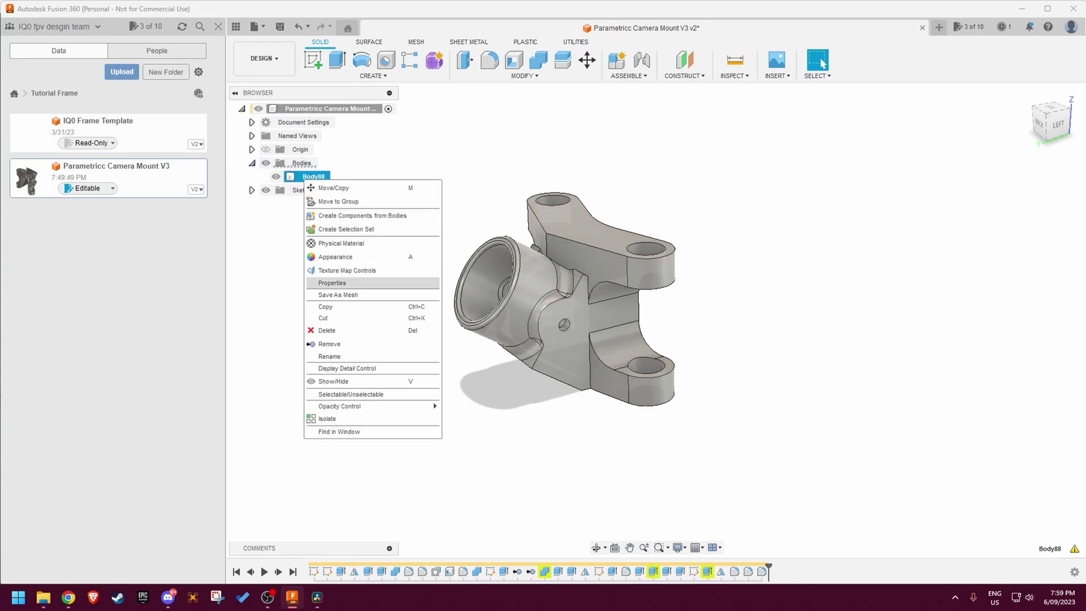
pyautogui.click(338, 295)
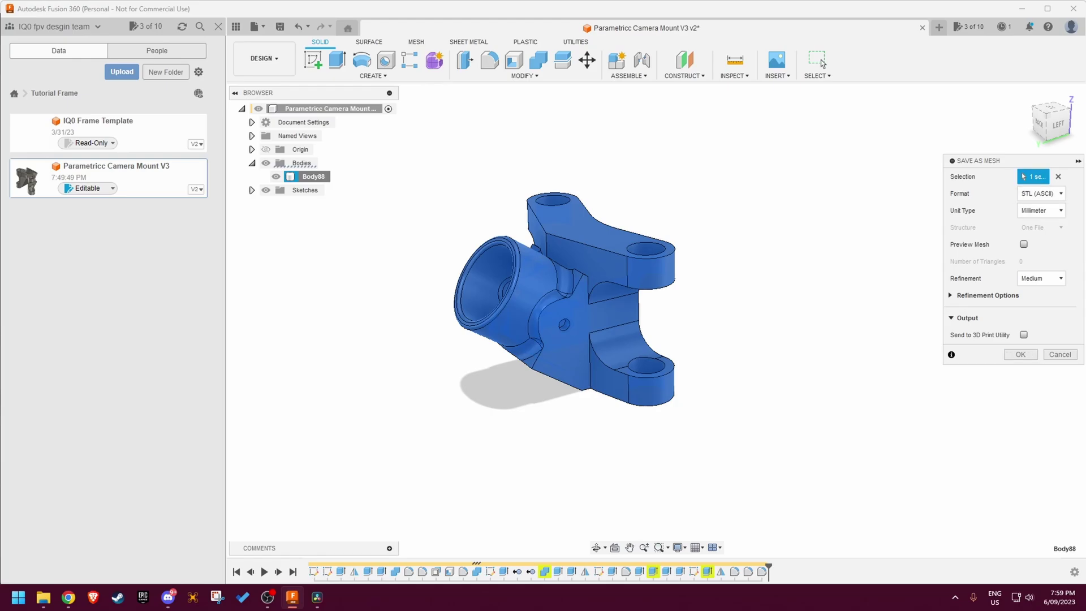
pyautogui.press('Return')
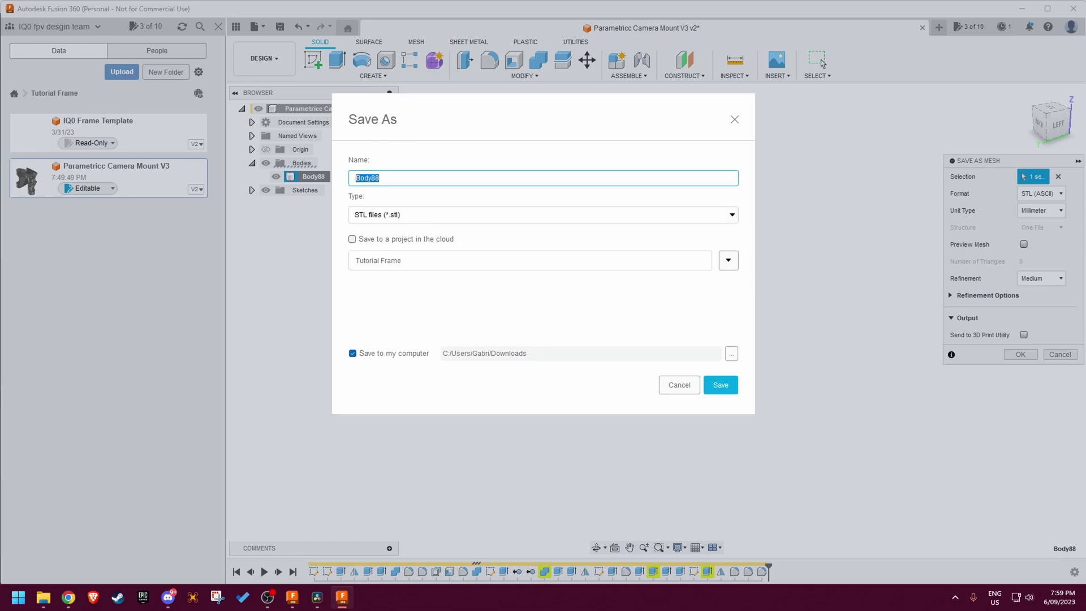
pyautogui.write('jfkasd;jflkajs;klfasjl')
pyautogui.press('Return')
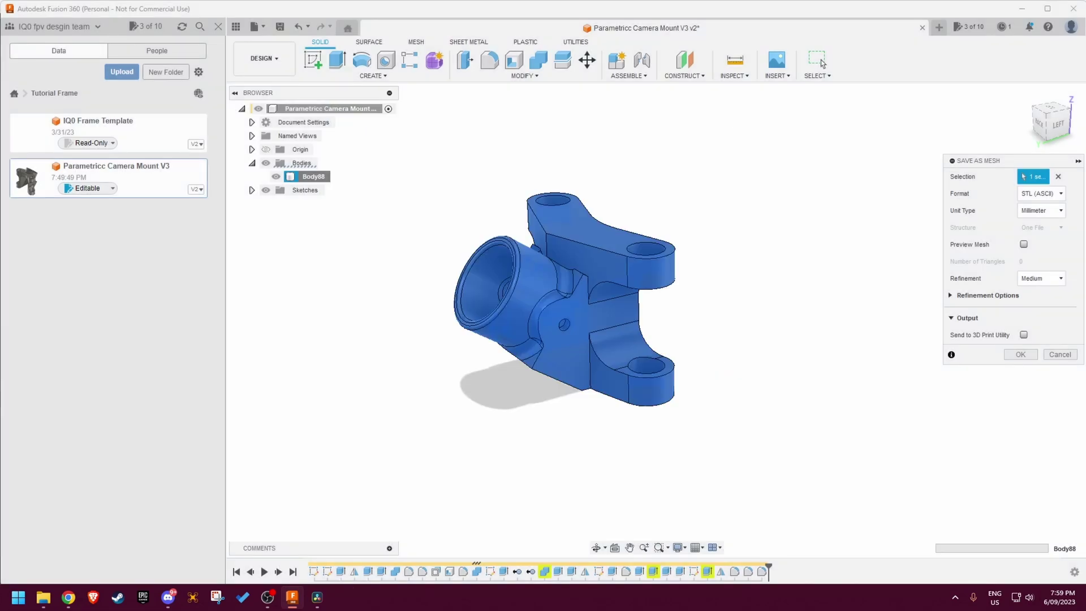